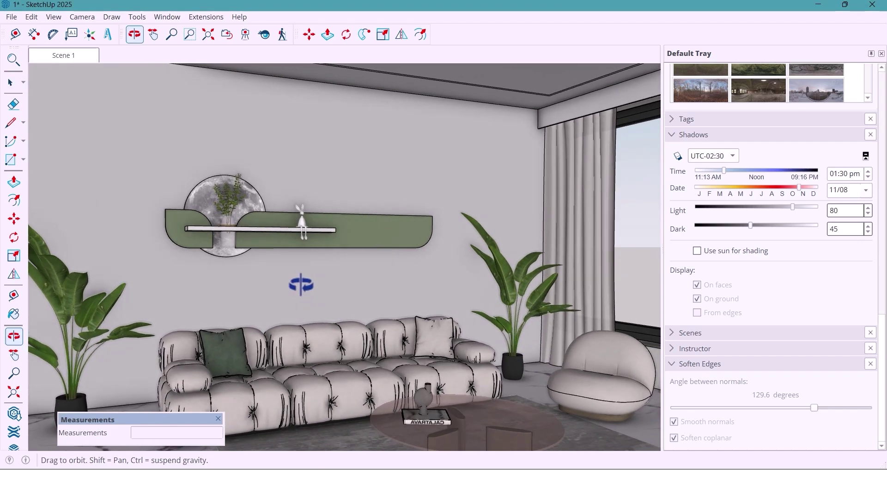
Step: Orbit and zoom around the finished shelf scene before starting a new empty model
{"action": "middle_click_drag", "start_coordinate": [316, 284], "coordinate": [271, 282]}
{"action": "scroll", "coordinate": [221, 231], "scroll_direction": "up", "scroll_amount": 3}
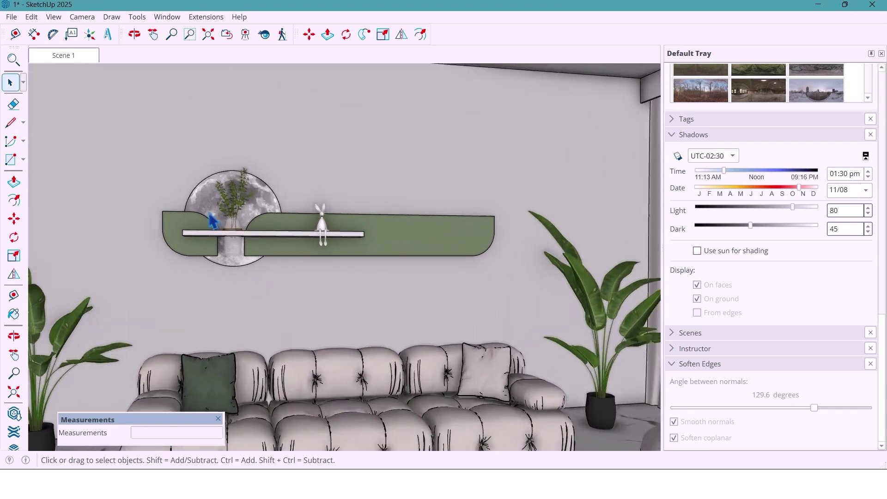
{"action": "scroll", "coordinate": [222, 231], "scroll_direction": "up", "scroll_amount": 2}
{"action": "mouse_move", "coordinate": [234, 235]}
{"action": "middle_mouse_down"}
{"action": "mouse_move", "coordinate": [342, 271]}
{"action": "mouse_move", "coordinate": [277, 269]}
{"action": "mouse_move", "coordinate": [175, 244]}
{"action": "mouse_move", "coordinate": [163, 233]}
{"action": "mouse_move", "coordinate": [174, 208]}
{"action": "mouse_move", "coordinate": [198, 192]}
{"action": "middle_mouse_up"}
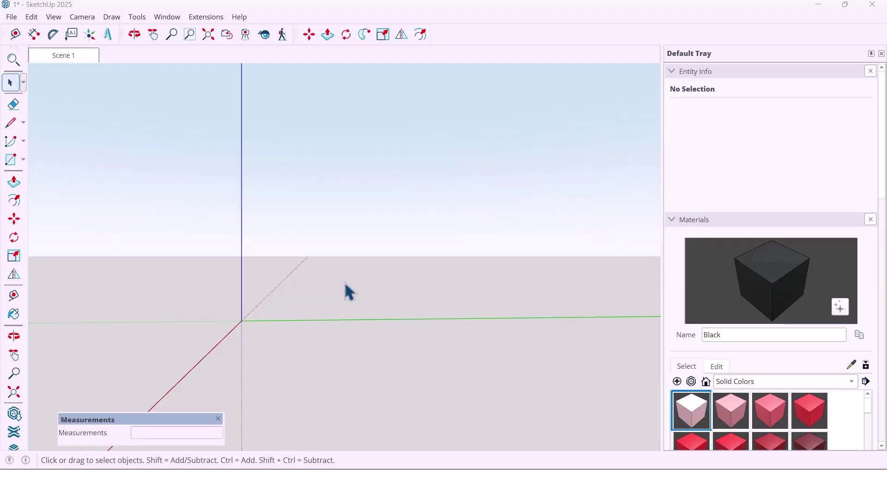
Step: Draw a long flat rectangle starting at the model origin
{"action": "left_click", "coordinate": [9, 161]}
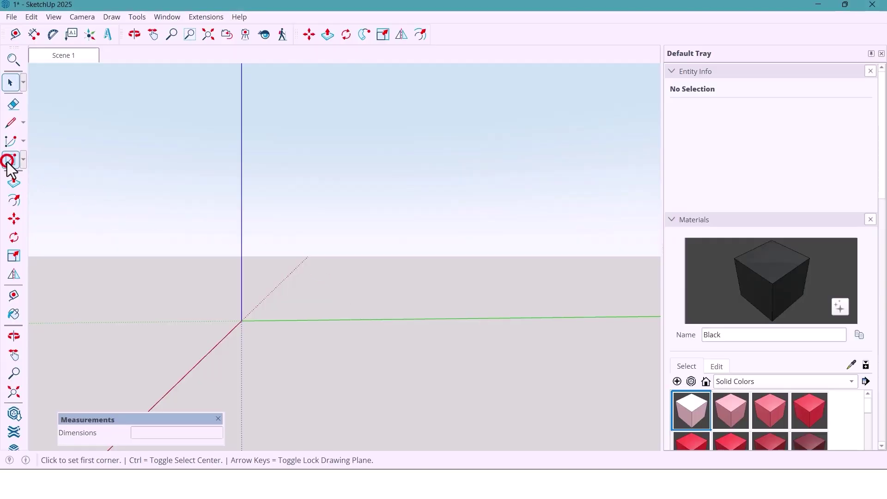
{"action": "left_click", "coordinate": [238, 321]}
{"action": "type", "text": "250,2000"}
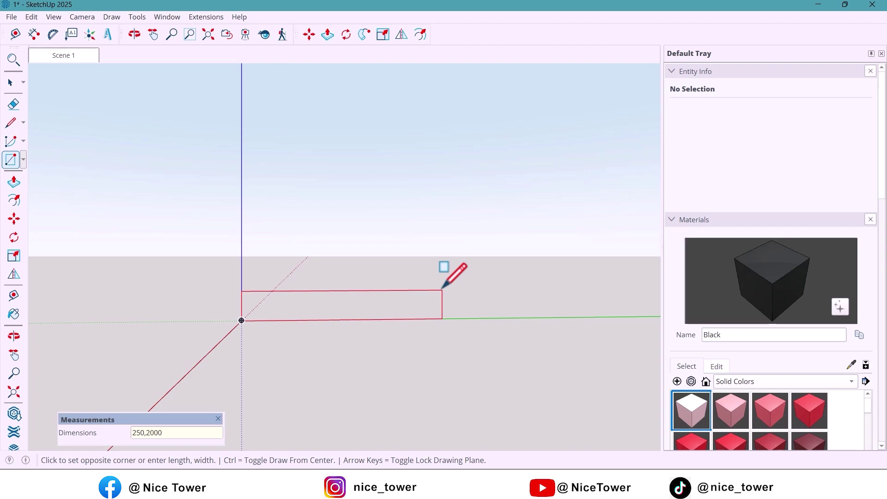
{"action": "key", "text": "Return"}
{"action": "key", "text": "space"}
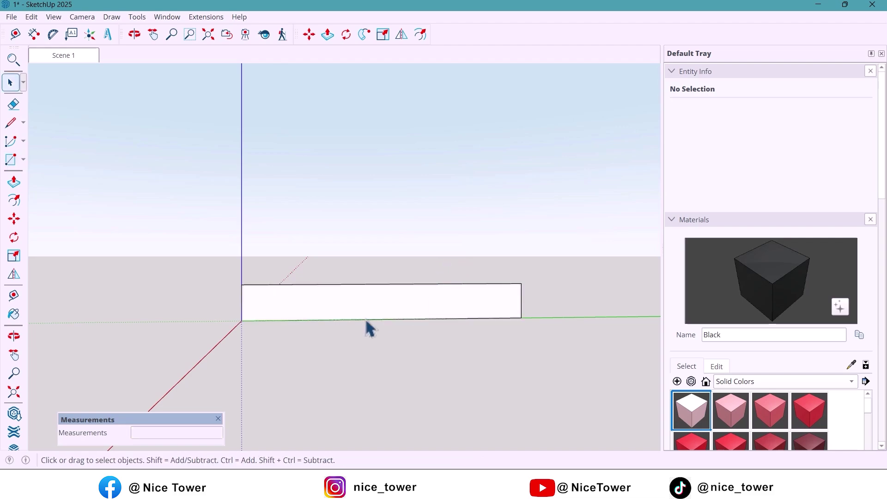
{"action": "middle_click_drag", "start_coordinate": [276, 310], "coordinate": [253, 302]}
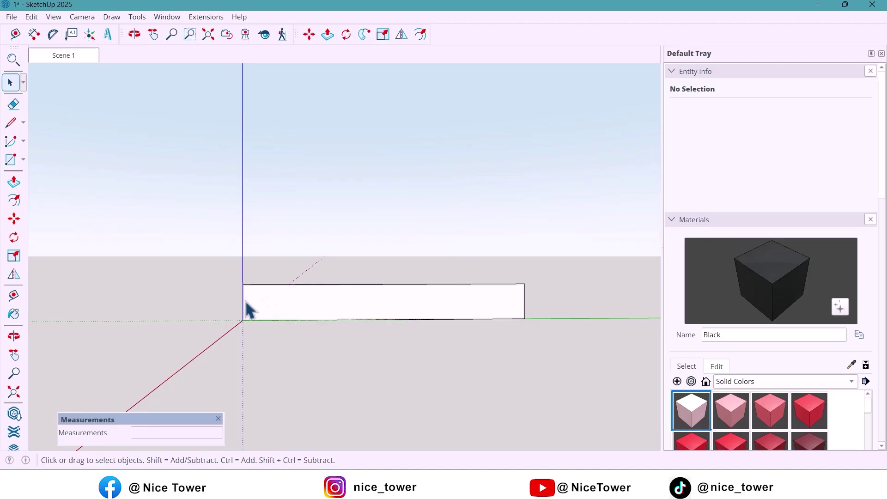
Step: Move-copy the rectangle's left edge 300 mm right, then a second copy 150 mm further
{"action": "left_click", "coordinate": [244, 305]}
{"action": "key", "text": "m"}
{"action": "scroll", "coordinate": [243, 283], "scroll_direction": "up", "scroll_amount": 2}
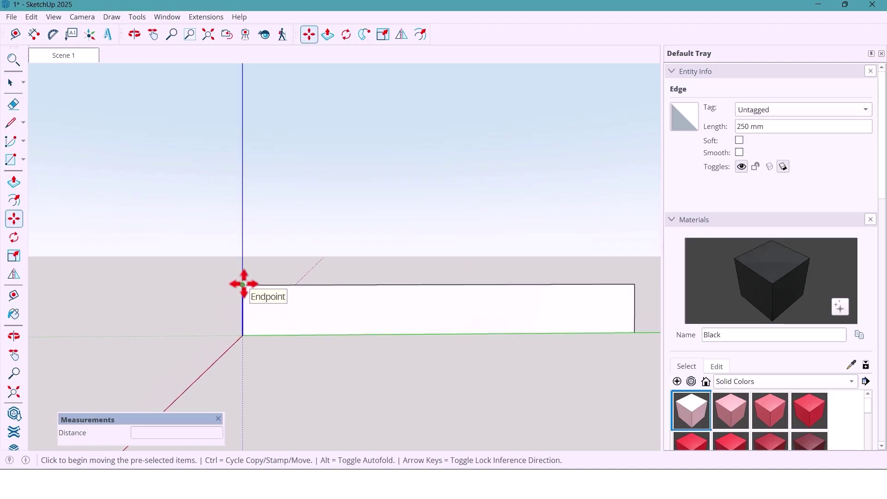
{"action": "key", "text": "ctrl"}
{"action": "left_click", "coordinate": [243, 285]}
{"action": "type", "text": "300"}
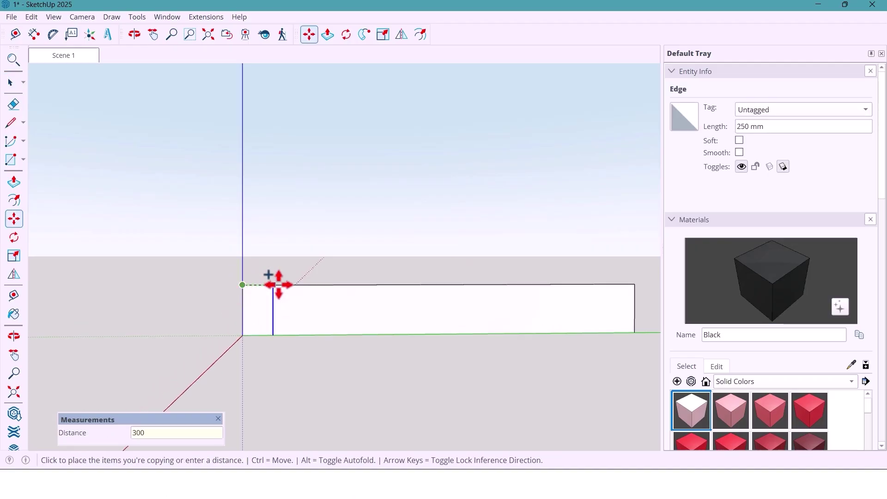
{"action": "key", "text": "Return"}
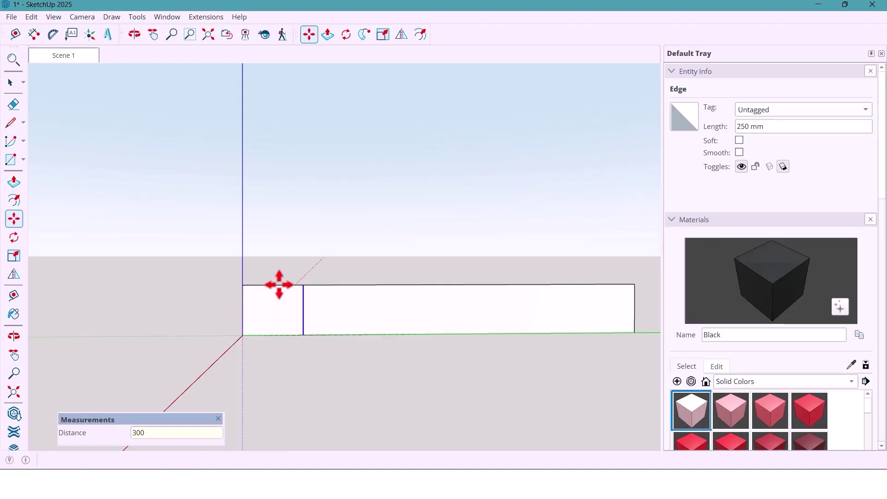
{"action": "middle_click_drag", "start_coordinate": [307, 292], "coordinate": [298, 292]}
{"action": "key", "text": "ctrl"}
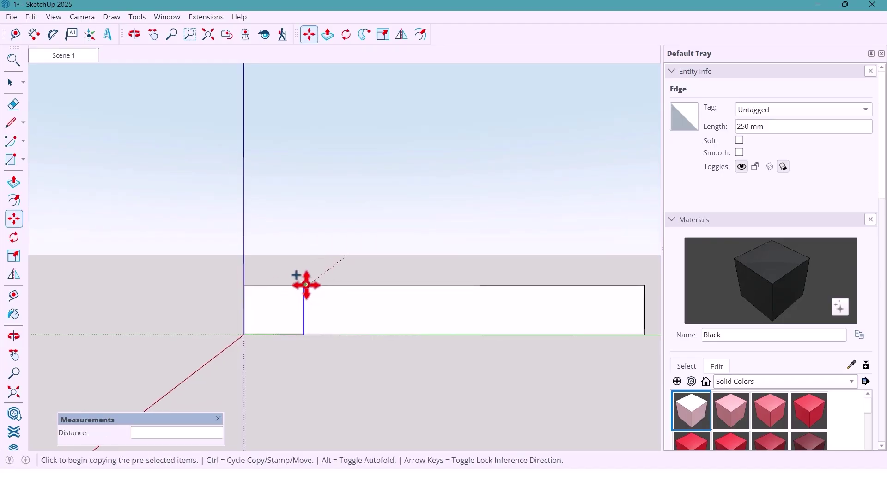
{"action": "left_click", "coordinate": [304, 285]}
{"action": "type", "text": "150"}
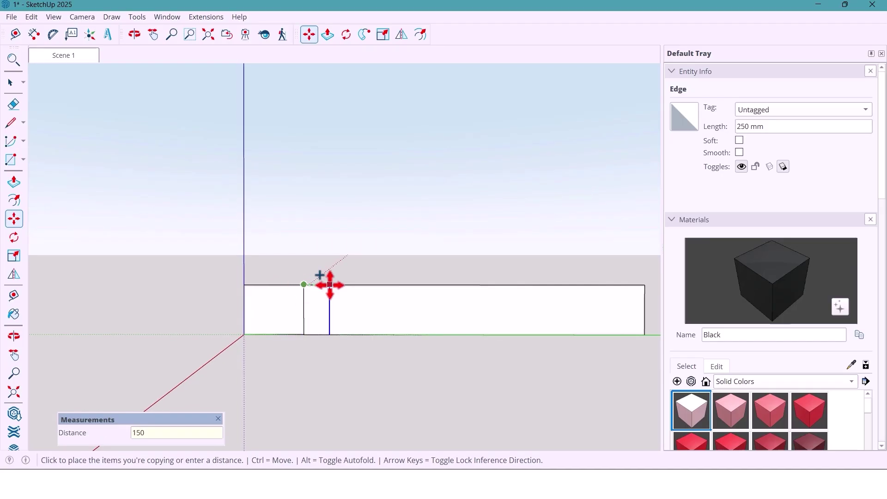
{"action": "key", "text": "Return"}
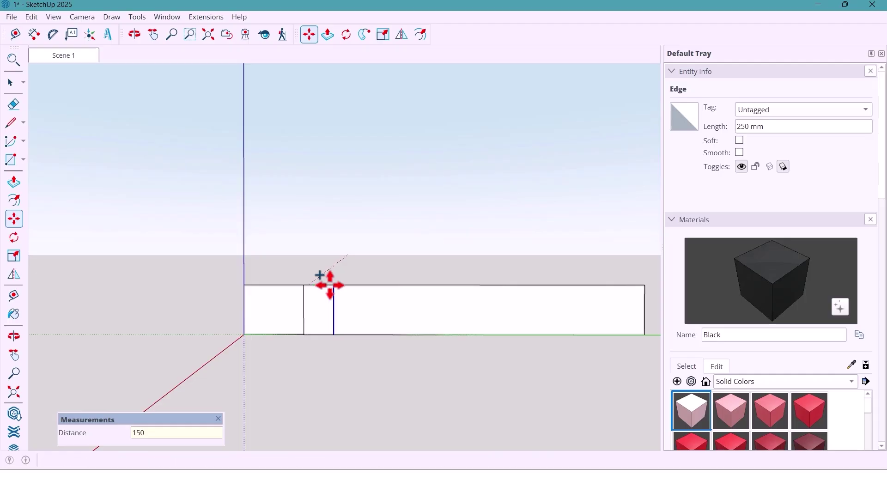
Step: Erase the edges between the two dividers, leaving a short piece and a long piece
{"action": "key", "text": "e"}
{"action": "left_click", "coordinate": [318, 279]}
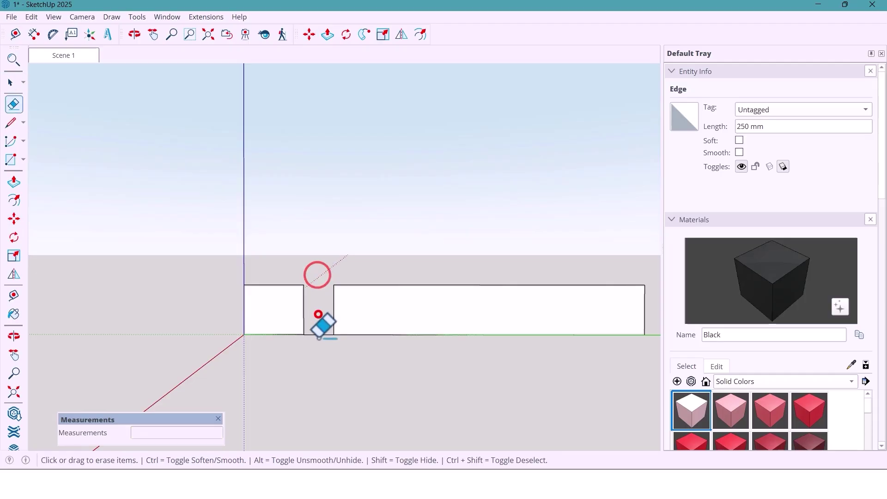
{"action": "key", "text": "space"}
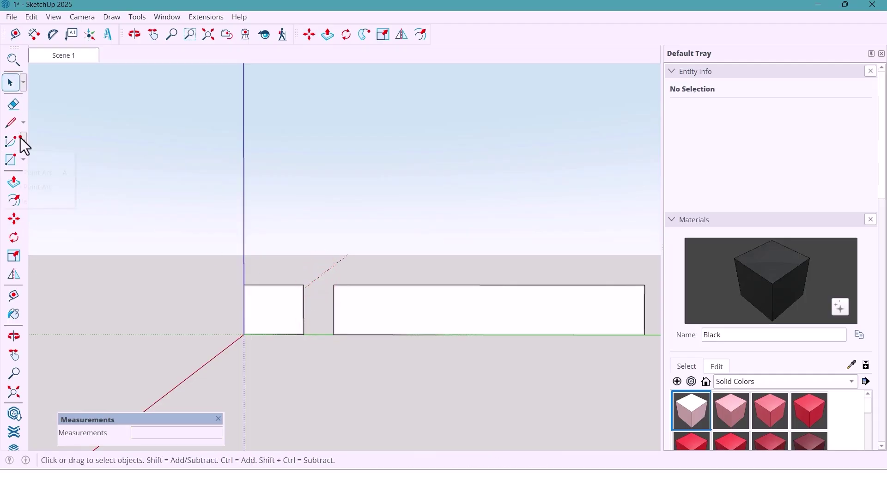
Step: Round opposite corners of the short and long pieces with 150 mm two-point arc fillets
{"action": "left_click", "coordinate": [23, 139]}
{"action": "left_click", "coordinate": [37, 170]}
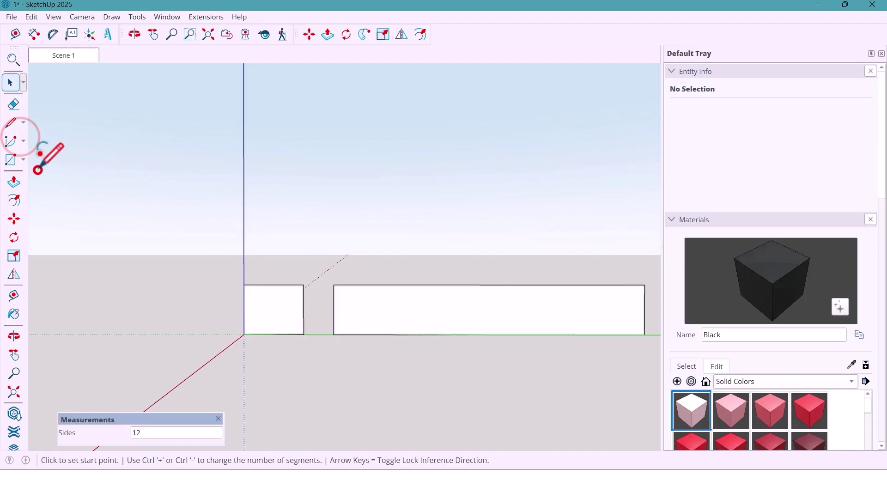
{"action": "left_click", "coordinate": [285, 303]}
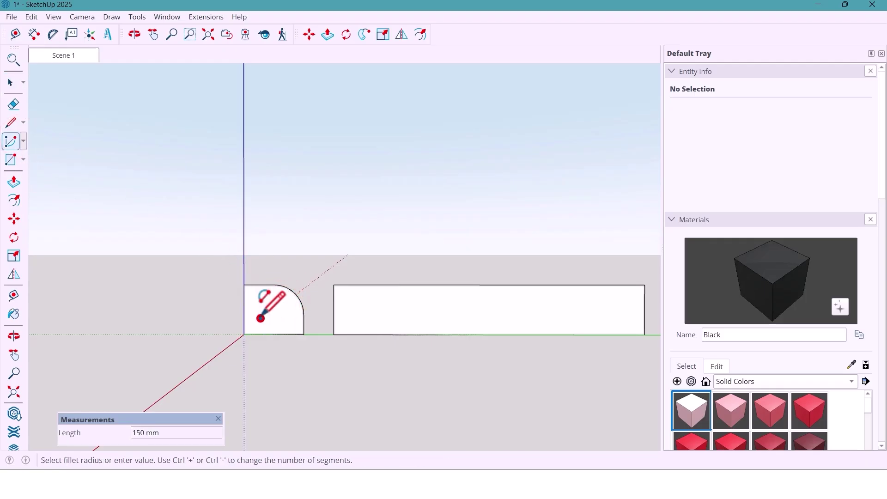
{"action": "left_click", "coordinate": [260, 317]}
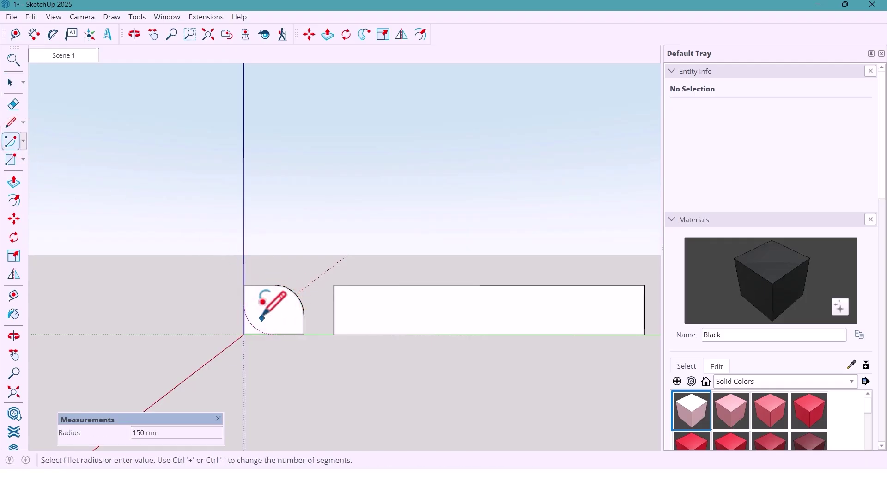
{"action": "left_click", "coordinate": [267, 312]}
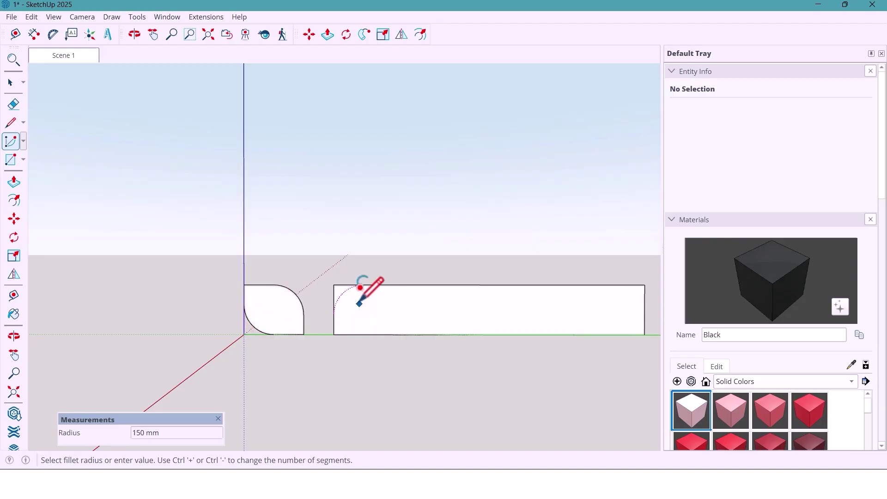
{"action": "scroll", "coordinate": [167, 265], "scroll_direction": "down", "scroll_amount": 2}
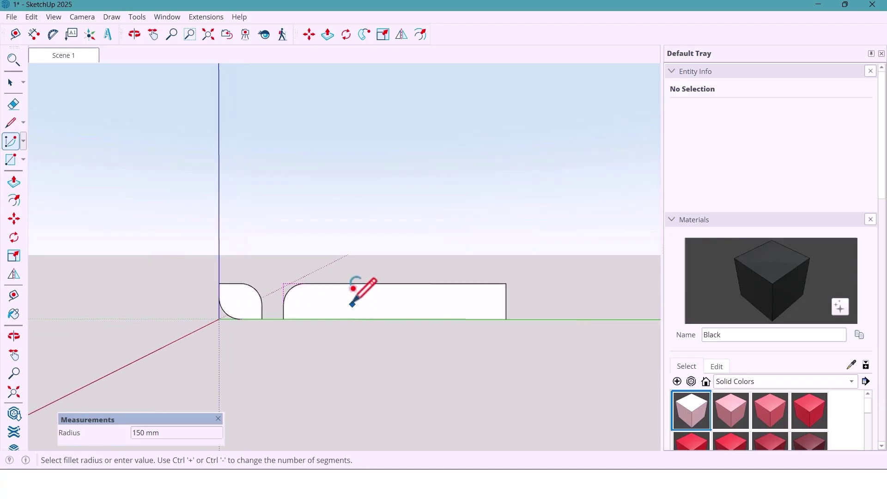
{"action": "left_click", "coordinate": [497, 303]}
{"action": "middle_click_drag", "start_coordinate": [316, 324], "coordinate": [362, 332], "text": "shift"}
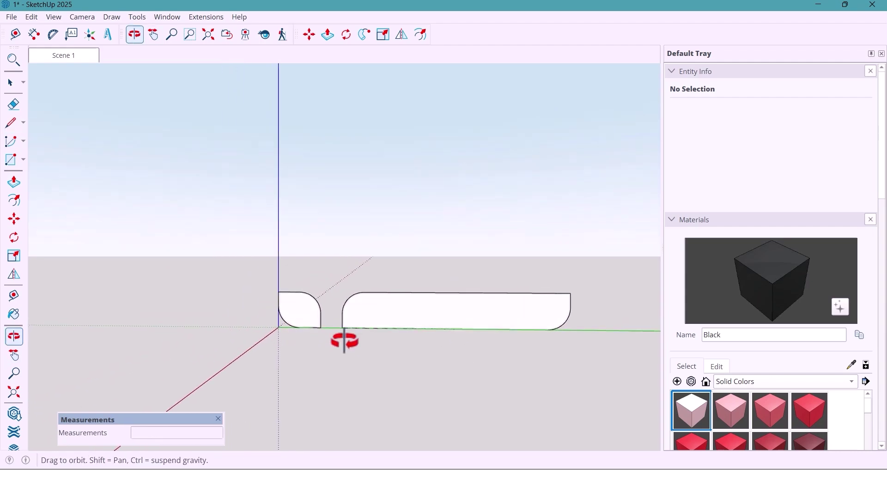
Step: Push/Pull both rounded pieces to a 15 mm thickness
{"action": "middle_click_drag", "start_coordinate": [362, 332], "coordinate": [303, 326]}
{"action": "key", "text": "p"}
{"action": "left_click", "coordinate": [323, 305]}
{"action": "type", "text": "15"}
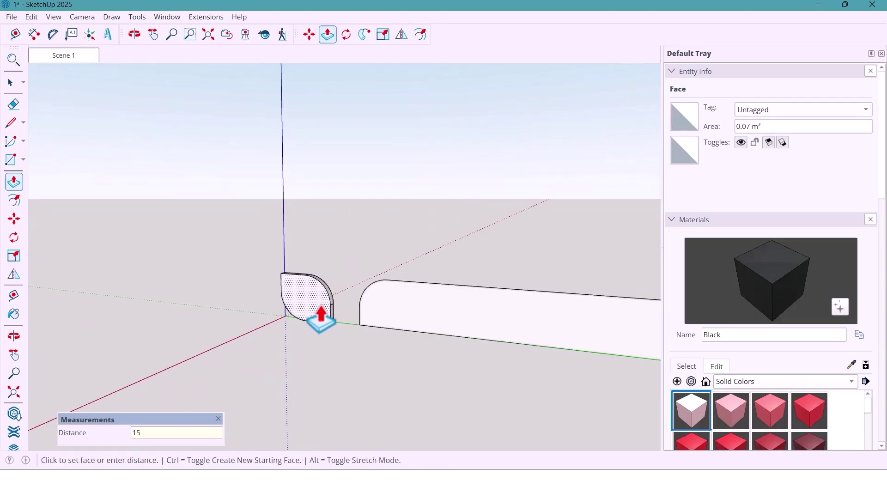
{"action": "key", "text": "Return"}
{"action": "mouse_move", "coordinate": [320, 320]}
{"action": "middle_mouse_down"}
{"action": "mouse_move", "coordinate": [149, 297]}
{"action": "mouse_move", "coordinate": [218, 286]}
{"action": "mouse_move", "coordinate": [271, 312]}
{"action": "middle_mouse_up"}
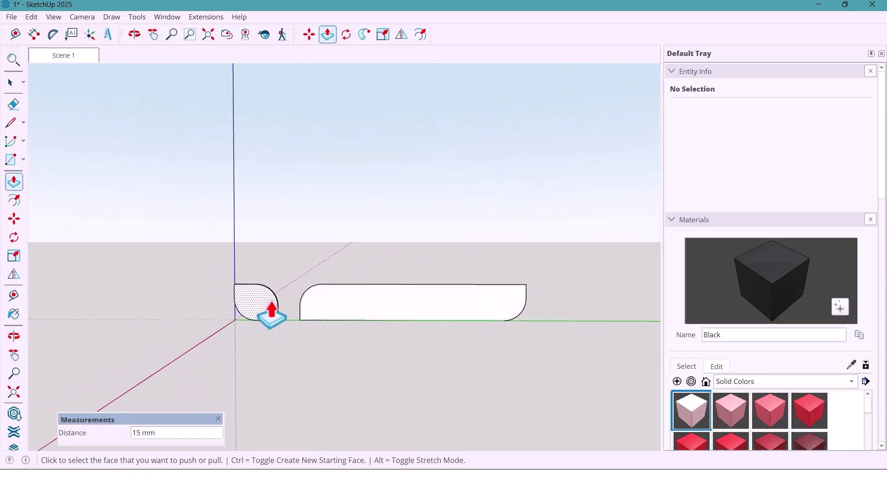
{"action": "left_click", "coordinate": [319, 313]}
{"action": "key", "text": "space"}
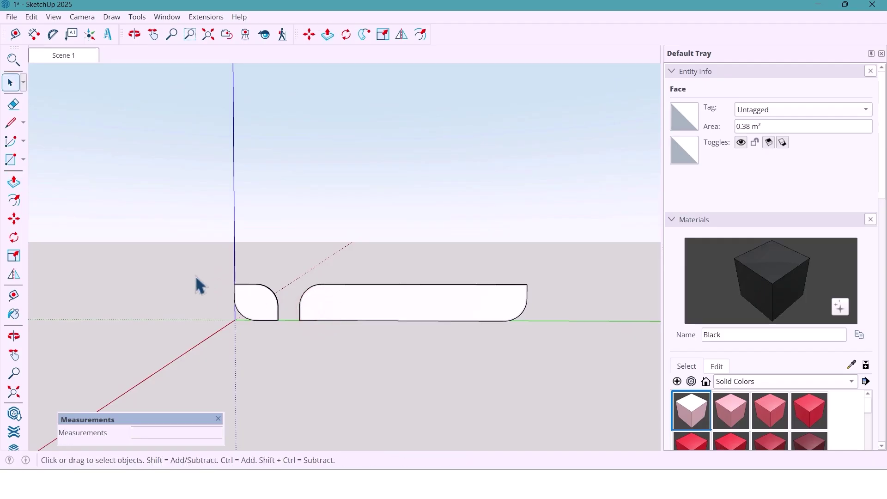
Step: Make the right rounded piece and the left rounded piece each their own group
{"action": "mouse_move", "coordinate": [174, 256]}
{"action": "left_mouse_down"}
{"action": "mouse_move", "coordinate": [549, 367]}
{"action": "mouse_move", "coordinate": [549, 377]}
{"action": "left_mouse_up"}
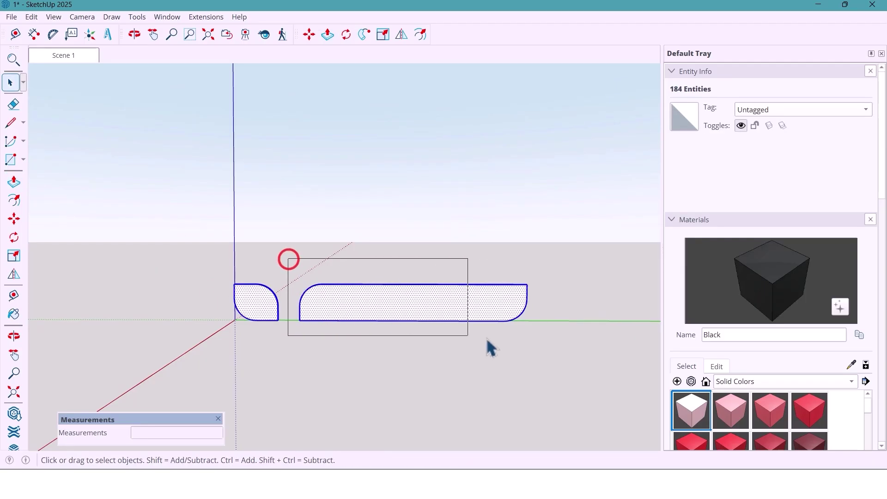
{"action": "left_click_drag", "start_coordinate": [289, 260], "coordinate": [556, 347]}
{"action": "right_click", "coordinate": [454, 312]}
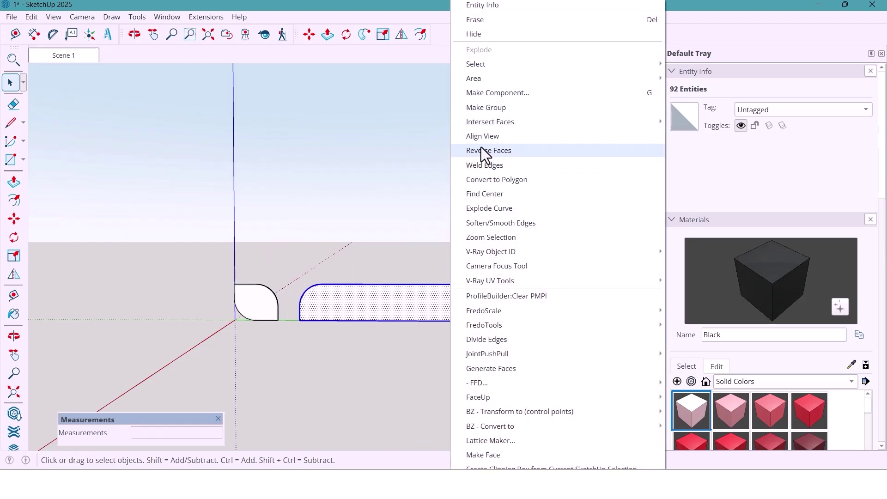
{"action": "left_click", "coordinate": [479, 107]}
{"action": "left_click_drag", "start_coordinate": [289, 335], "coordinate": [296, 337]}
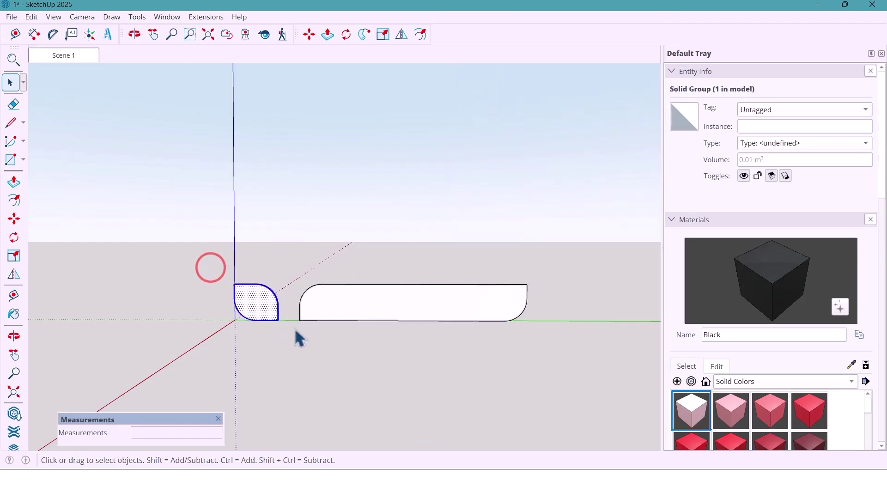
{"action": "right_click", "coordinate": [259, 312]}
{"action": "left_click", "coordinate": [276, 112]}
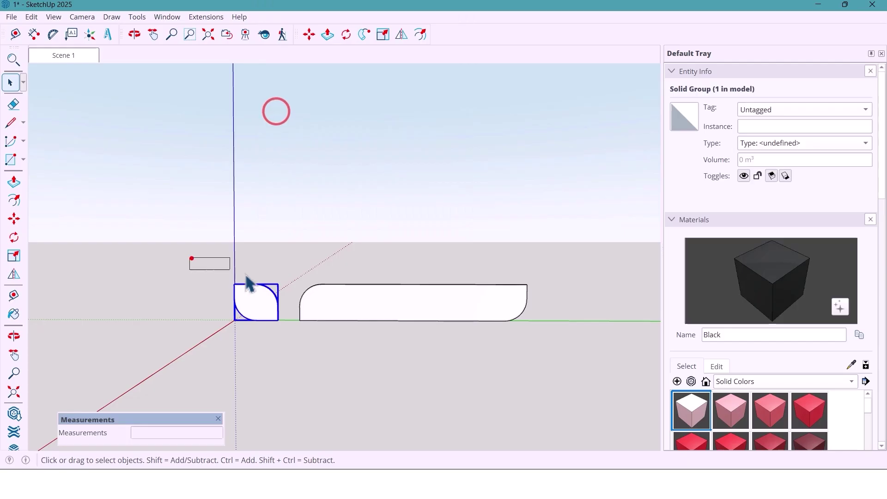
Step: Combine both piece groups into a single panel group
{"action": "left_click_drag", "start_coordinate": [190, 256], "coordinate": [587, 346]}
{"action": "right_click", "coordinate": [358, 317]}
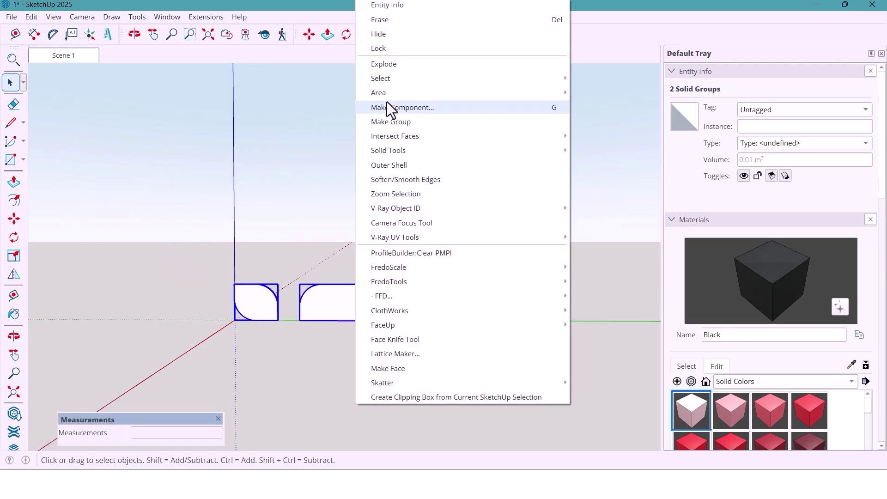
{"action": "left_click", "coordinate": [394, 121]}
Step: Set a guide 100 mm below the panel top and draw a 1000 by 40 mm shelf rectangle there
{"action": "middle_click_drag", "start_coordinate": [271, 314], "coordinate": [277, 293]}
{"action": "key", "text": "t"}
{"action": "left_click", "coordinate": [246, 280]}
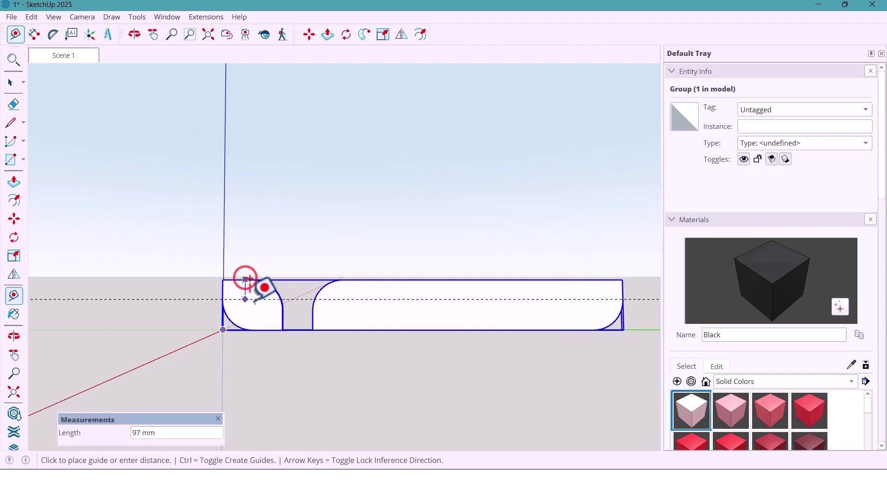
{"action": "type", "text": "1"}
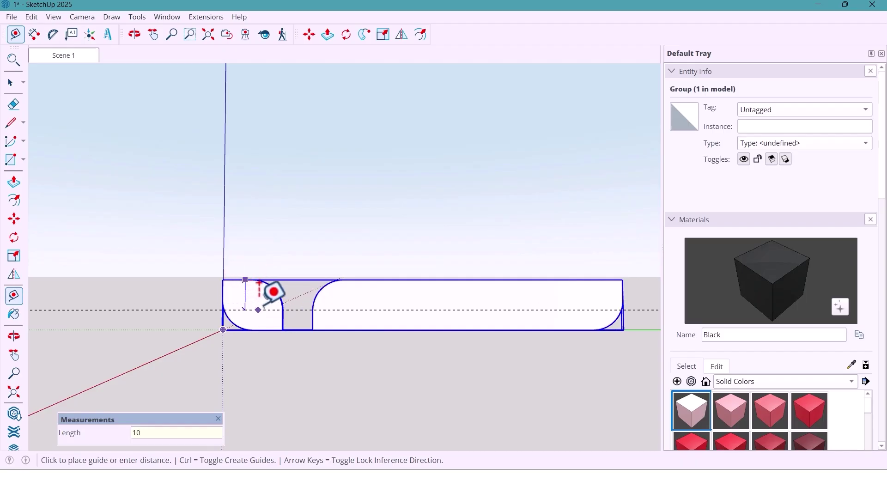
{"action": "type", "text": "0"}
{"action": "key", "text": "Return"}
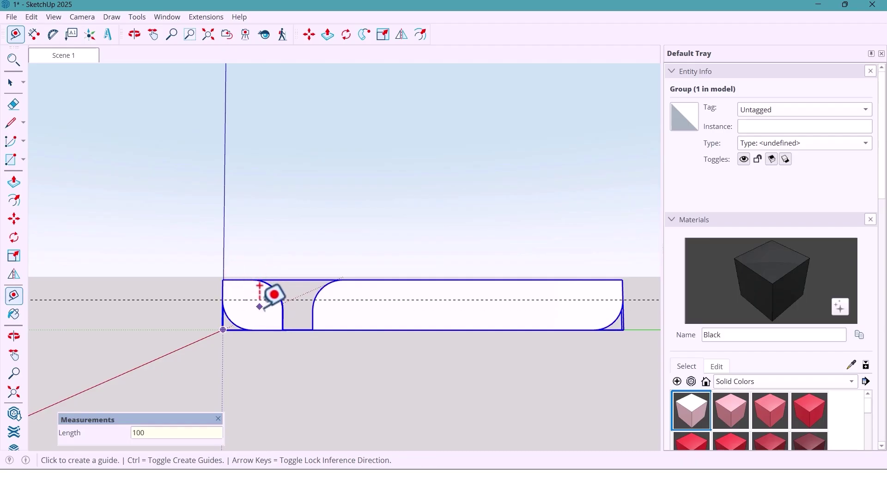
{"action": "key", "text": "r"}
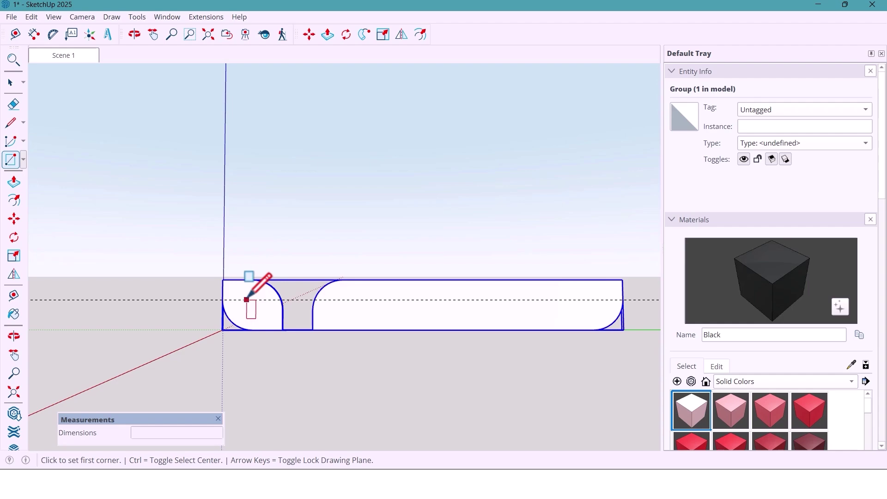
{"action": "left_click", "coordinate": [247, 300]}
{"action": "type", "text": "1000,4"}
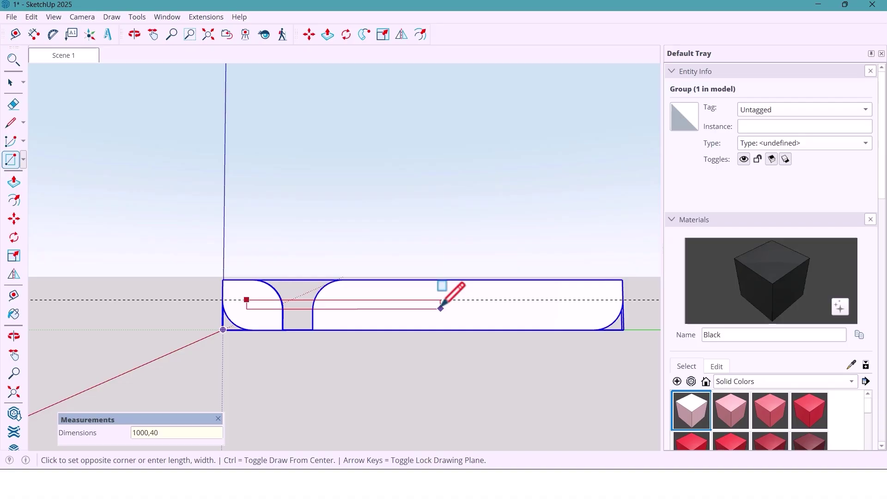
{"action": "key", "text": "Return"}
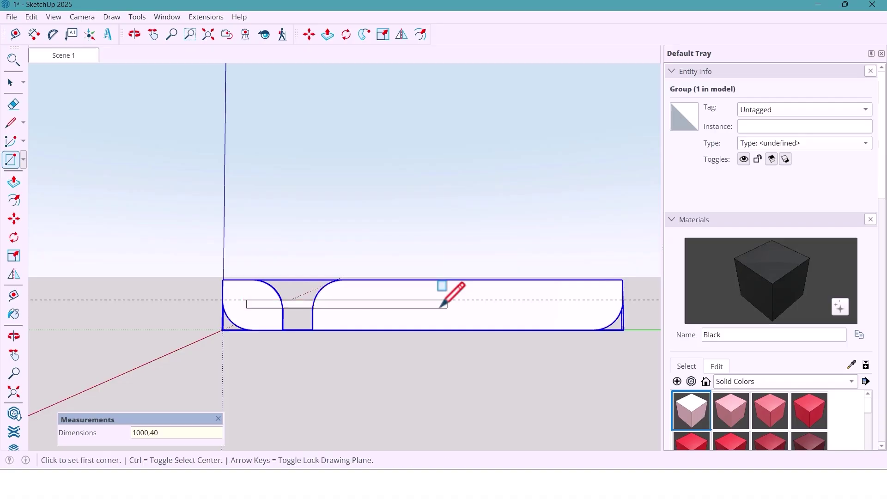
Step: Extrude the shelf 150 mm deep, then pull its top face up 10 mm
{"action": "key", "text": "p"}
{"action": "left_click", "coordinate": [460, 304]}
{"action": "type", "text": "150"}
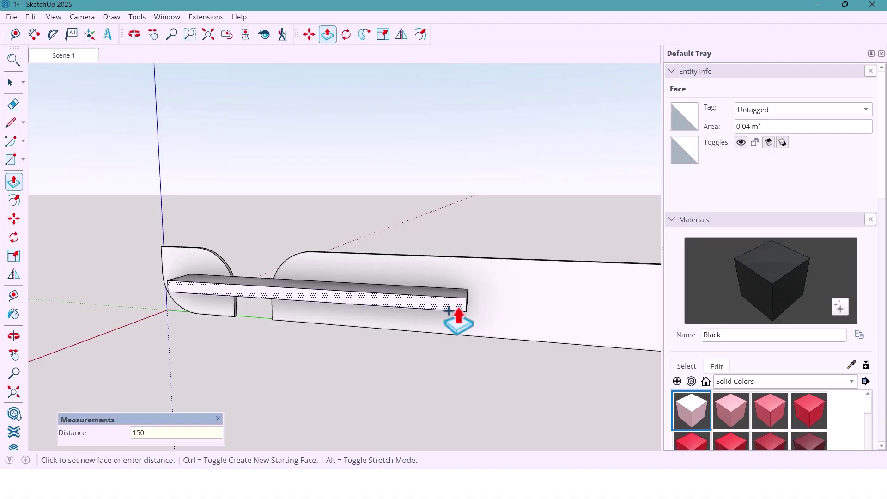
{"action": "key", "text": "Return"}
{"action": "mouse_move", "coordinate": [313, 353]}
{"action": "middle_mouse_down"}
{"action": "mouse_move", "coordinate": [373, 315]}
{"action": "mouse_move", "coordinate": [389, 377]}
{"action": "middle_mouse_up"}
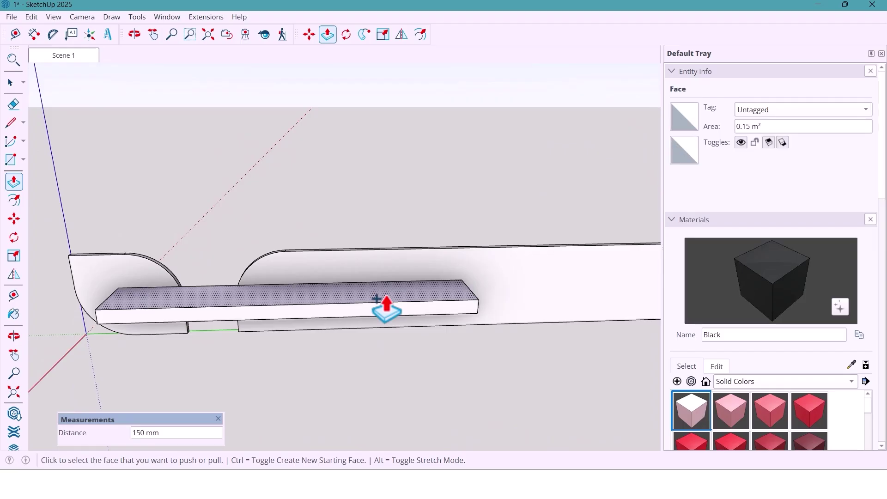
{"action": "left_click", "coordinate": [391, 310]}
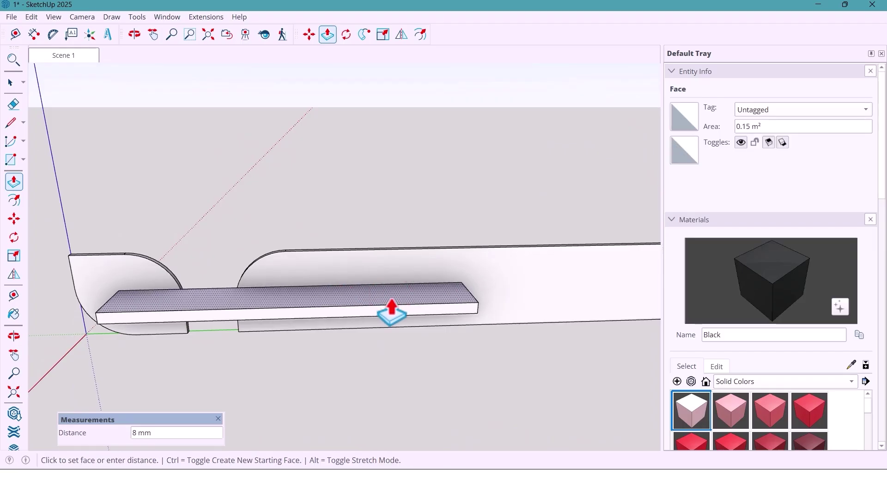
{"action": "key", "text": "Return"}
{"action": "mouse_move", "coordinate": [392, 311]}
{"action": "middle_mouse_down"}
{"action": "mouse_move", "coordinate": [345, 298]}
{"action": "mouse_move", "coordinate": [347, 321]}
{"action": "middle_mouse_up"}
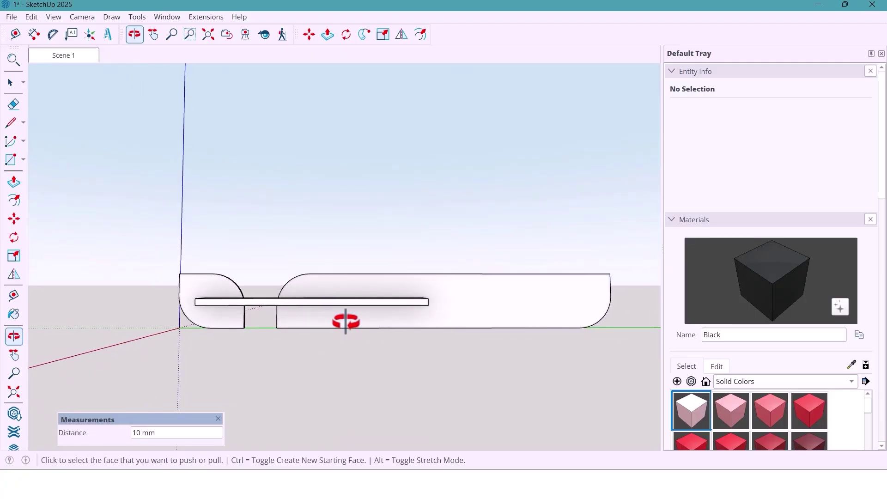
{"action": "key", "text": "space"}
Step: Make the shelf slab its own group
{"action": "left_click", "coordinate": [344, 303]}
{"action": "right_click", "coordinate": [345, 305]}
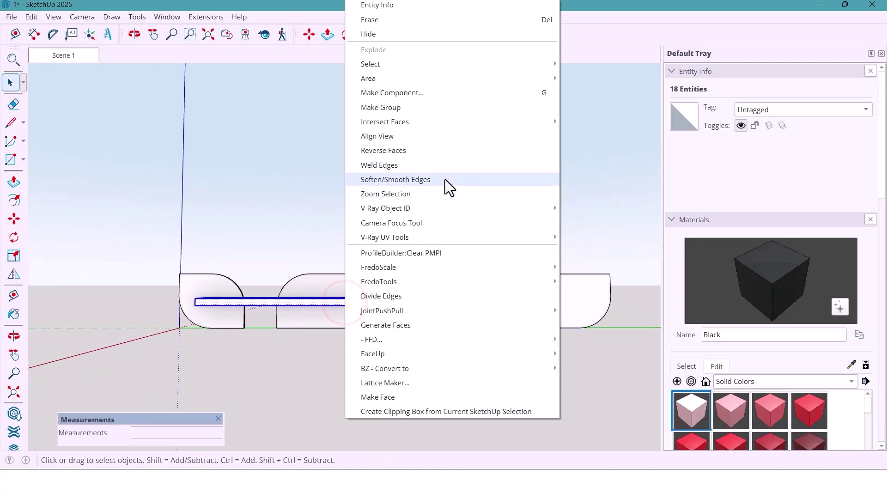
{"action": "left_click", "coordinate": [412, 107]}
{"action": "mouse_move", "coordinate": [368, 298]}
{"action": "middle_mouse_down"}
{"action": "mouse_move", "coordinate": [387, 292]}
{"action": "mouse_move", "coordinate": [370, 323]}
{"action": "middle_mouse_up"}
Step: Draw a large circle centred on the shelf edge near the panel's left end and select it
{"action": "key", "text": "c"}
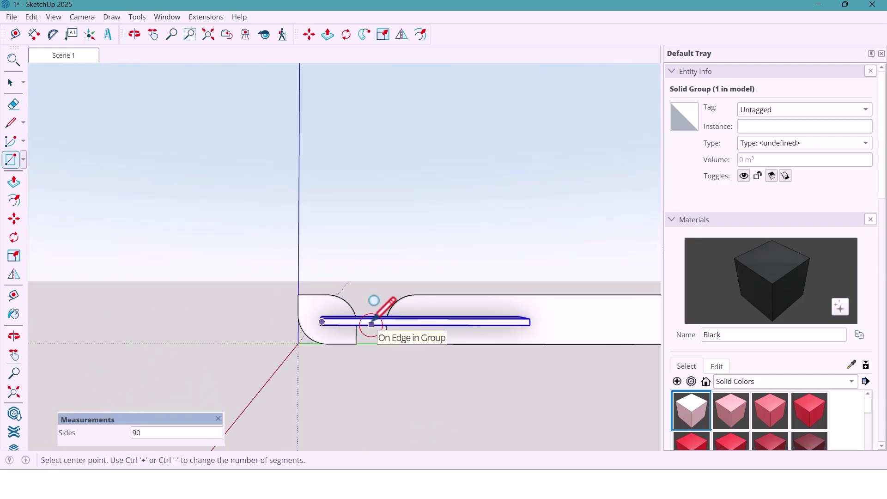
{"action": "left_click", "coordinate": [371, 323]}
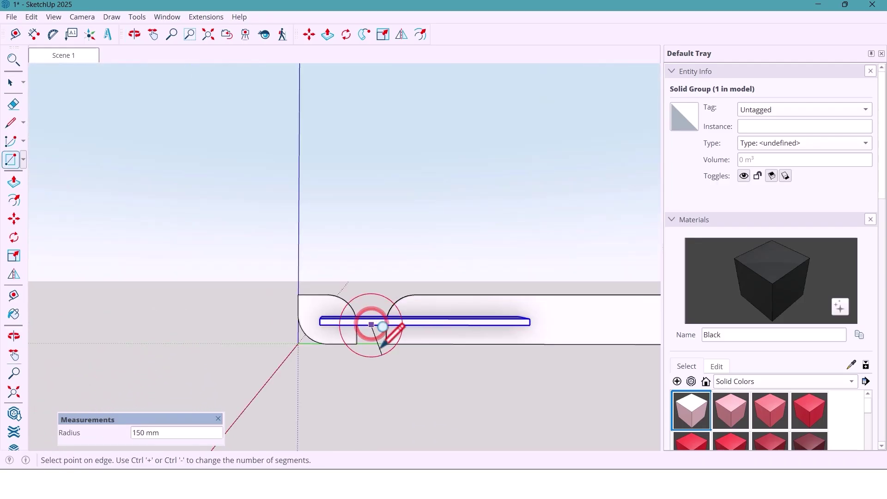
{"action": "scroll", "coordinate": [373, 333], "scroll_direction": "down", "scroll_amount": 2}
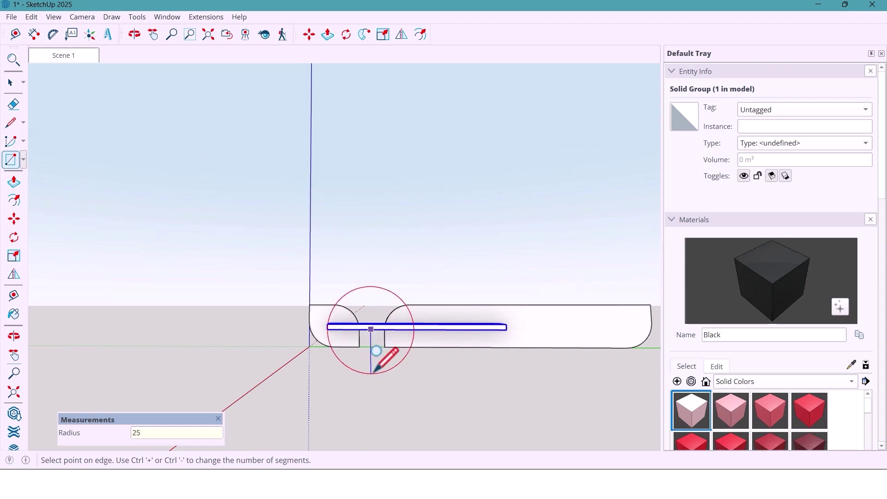
{"action": "left_click", "coordinate": [372, 372]}
{"action": "key", "text": "space"}
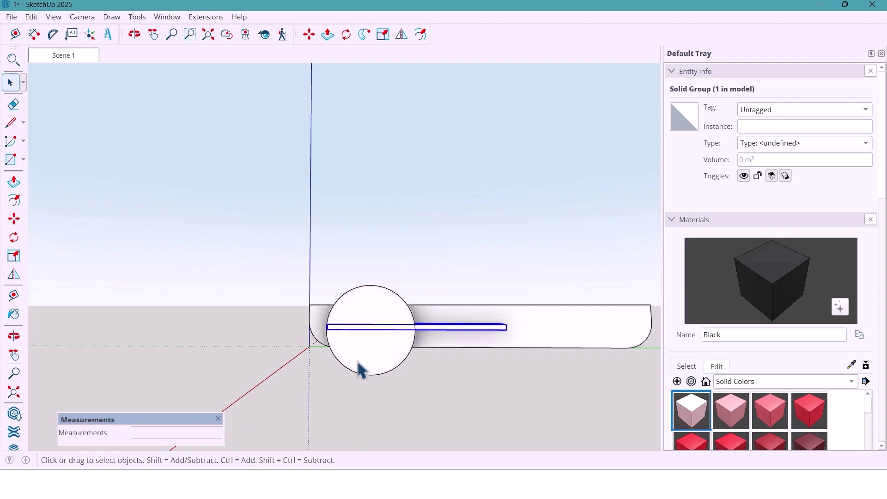
{"action": "left_click", "coordinate": [378, 355]}
{"action": "right_click", "coordinate": [377, 355]}
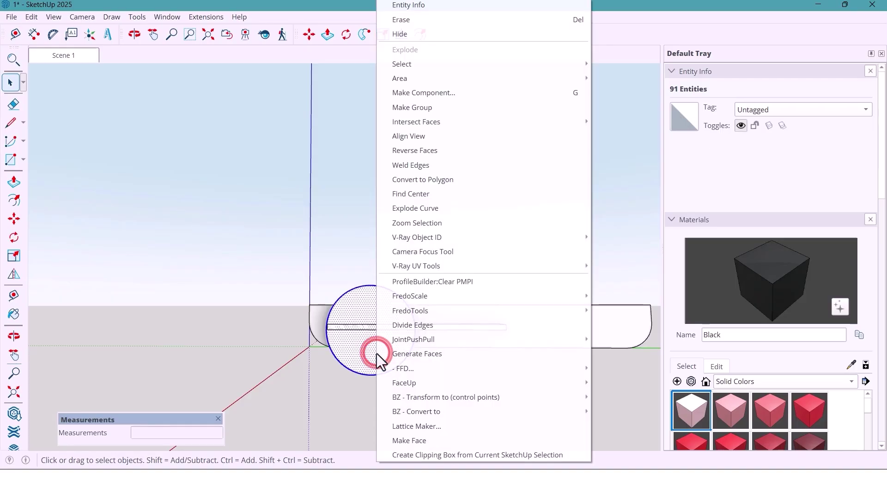
Step: Group the circle and move it back behind the curved panel
{"action": "left_click", "coordinate": [404, 108]}
{"action": "middle_click_drag", "start_coordinate": [347, 311], "coordinate": [460, 362]}
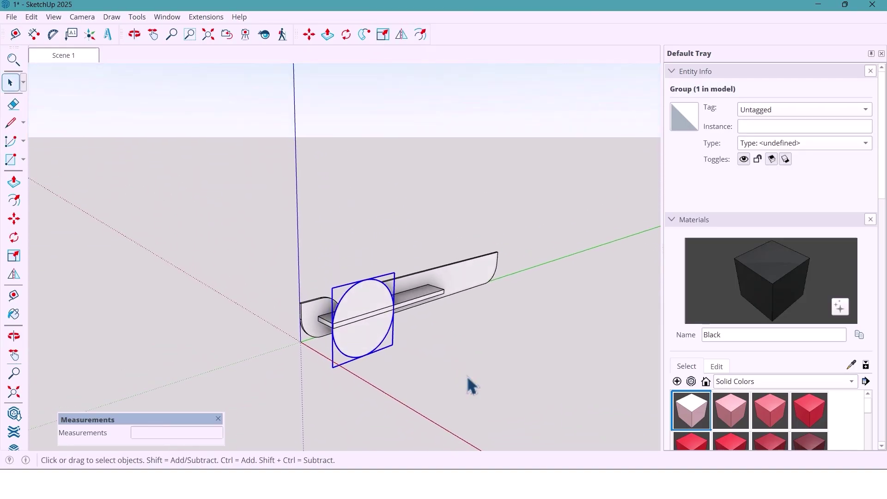
{"action": "scroll", "coordinate": [400, 350], "scroll_direction": "up", "scroll_amount": 2}
{"action": "key", "text": "m"}
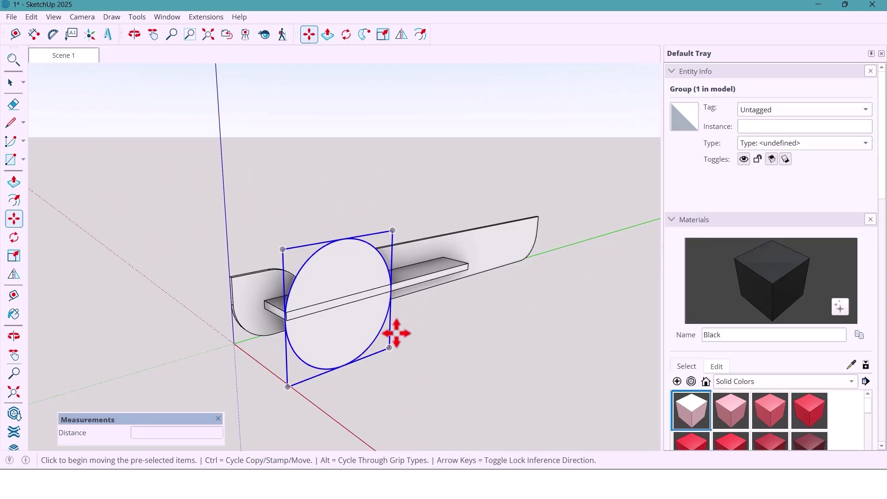
{"action": "left_click", "coordinate": [392, 284]}
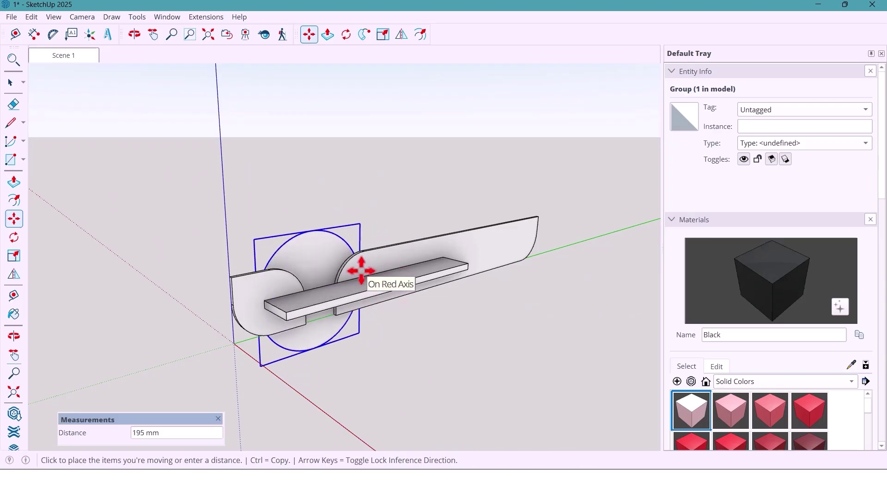
{"action": "scroll", "coordinate": [366, 253], "scroll_direction": "up", "scroll_amount": 2}
{"action": "left_click", "coordinate": [367, 247]}
{"action": "scroll", "coordinate": [366, 248], "scroll_direction": "down", "scroll_amount": 2}
Step: Raise the circle group 80 mm and open it for editing
{"action": "mouse_move", "coordinate": [376, 291]}
{"action": "middle_mouse_down"}
{"action": "mouse_move", "coordinate": [317, 292]}
{"action": "mouse_move", "coordinate": [245, 253]}
{"action": "middle_mouse_up"}
{"action": "scroll", "coordinate": [276, 292], "scroll_direction": "down", "scroll_amount": 2}
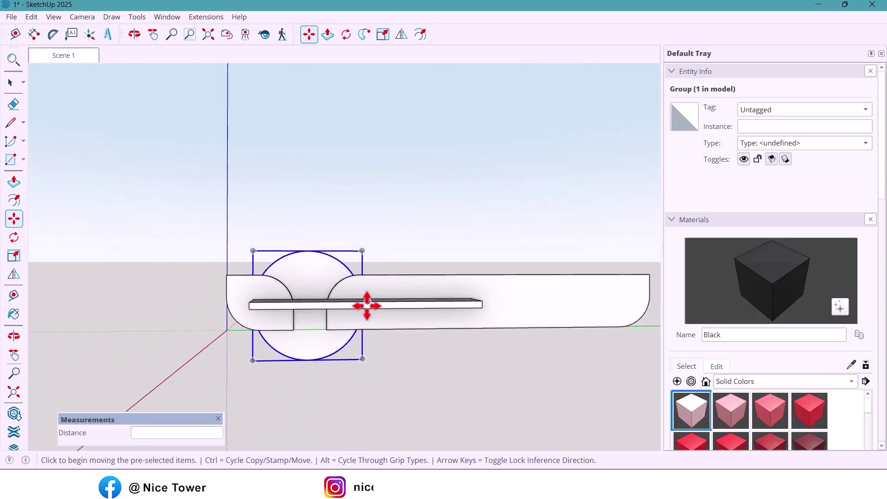
{"action": "left_click", "coordinate": [508, 311]}
{"action": "type", "text": "80"}
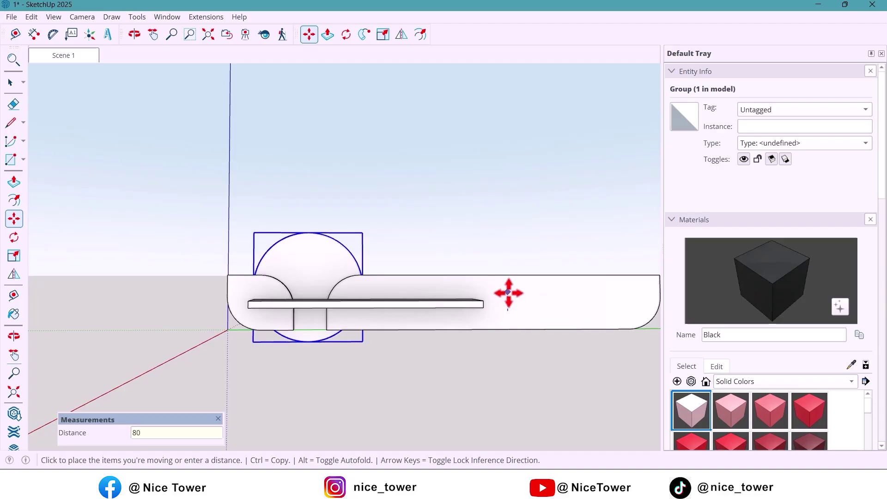
{"action": "key", "text": "Return"}
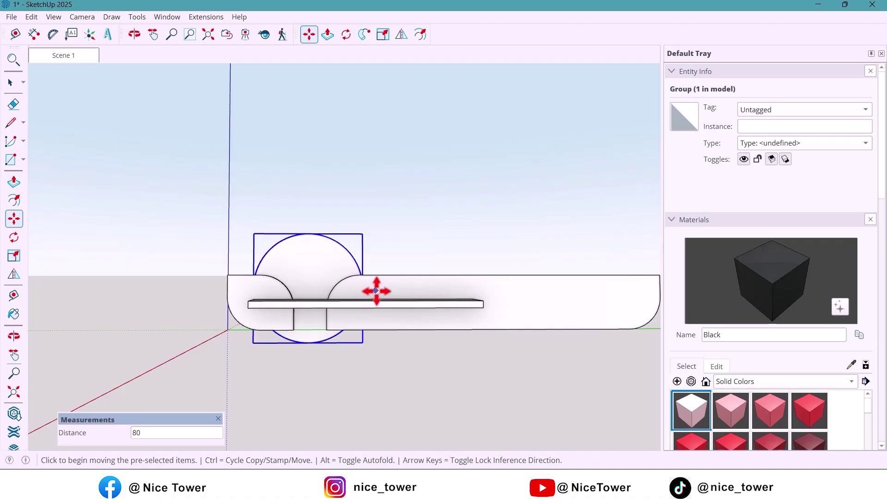
{"action": "key", "text": "space"}
{"action": "middle_click_drag", "start_coordinate": [376, 291], "coordinate": [328, 308]}
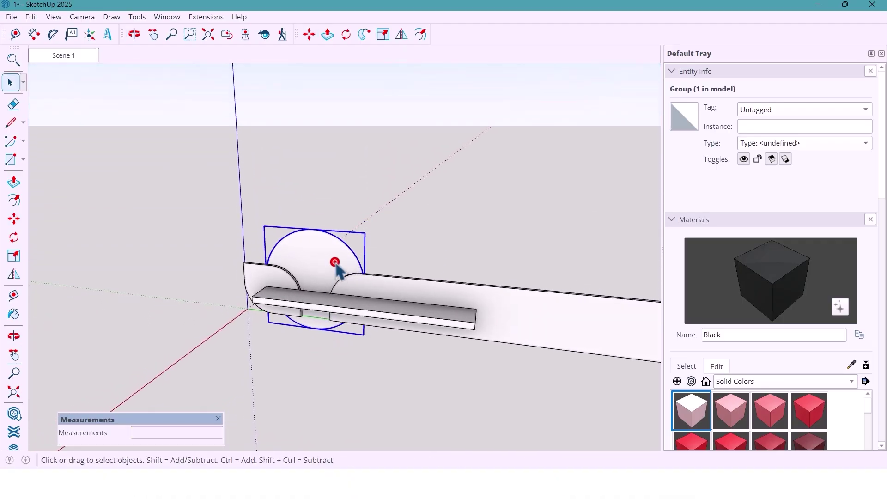
{"action": "double_click", "coordinate": [334, 264]}
Step: Push/Pull the circle face into a thin 1 mm solid disc and leave the group
{"action": "left_click", "coordinate": [337, 272]}
{"action": "key", "text": "p"}
{"action": "type", "text": "10"}
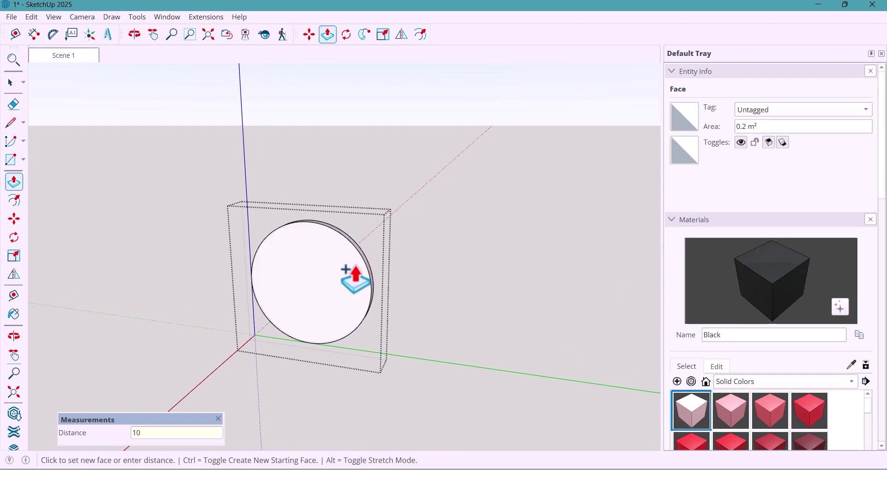
{"action": "key", "text": "Return"}
{"action": "key", "text": "space"}
{"action": "mouse_move", "coordinate": [353, 273]}
{"action": "middle_mouse_down"}
{"action": "mouse_move", "coordinate": [373, 312]}
{"action": "mouse_move", "coordinate": [347, 333]}
{"action": "middle_mouse_up"}
{"action": "key", "text": "Escape"}
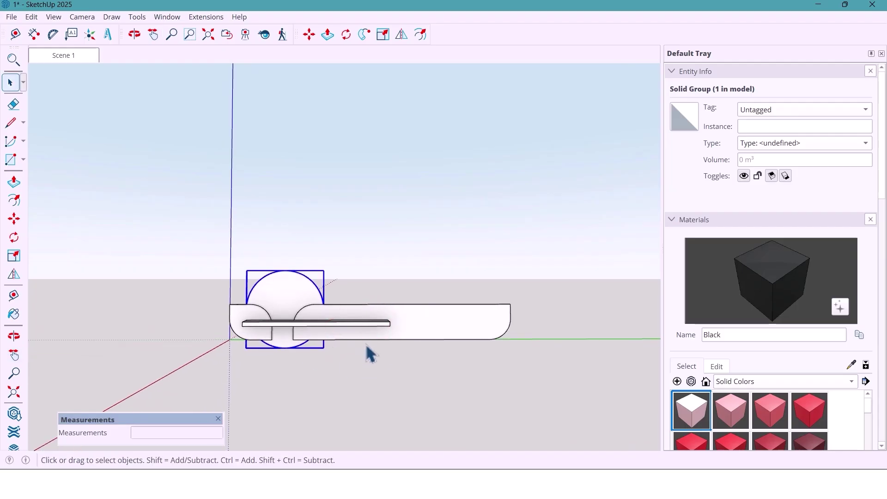
{"action": "mouse_move", "coordinate": [369, 353]}
{"action": "middle_mouse_down"}
{"action": "mouse_move", "coordinate": [307, 351]}
{"action": "mouse_move", "coordinate": [297, 323]}
{"action": "mouse_move", "coordinate": [280, 315]}
{"action": "middle_mouse_up"}
{"action": "scroll", "coordinate": [287, 317], "scroll_direction": "up", "scroll_amount": 3}
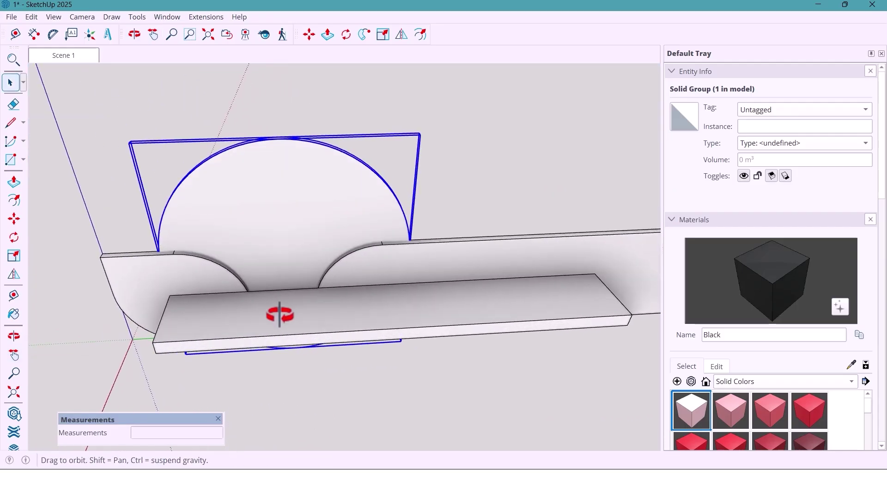
Step: Inside the shelf group, draw a radius-50 circle on the board's top face near the left end
{"action": "double_click", "coordinate": [283, 320]}
{"action": "scroll", "coordinate": [283, 319], "scroll_direction": "up", "scroll_amount": 2}
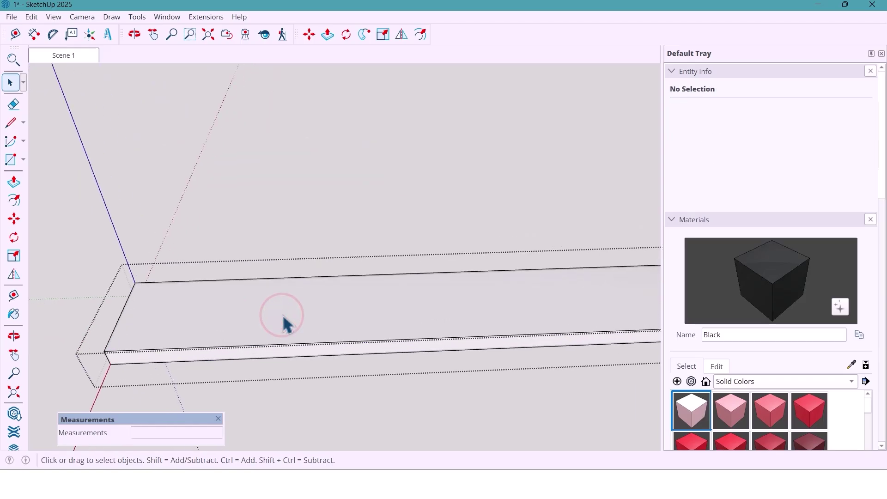
{"action": "key", "text": "c"}
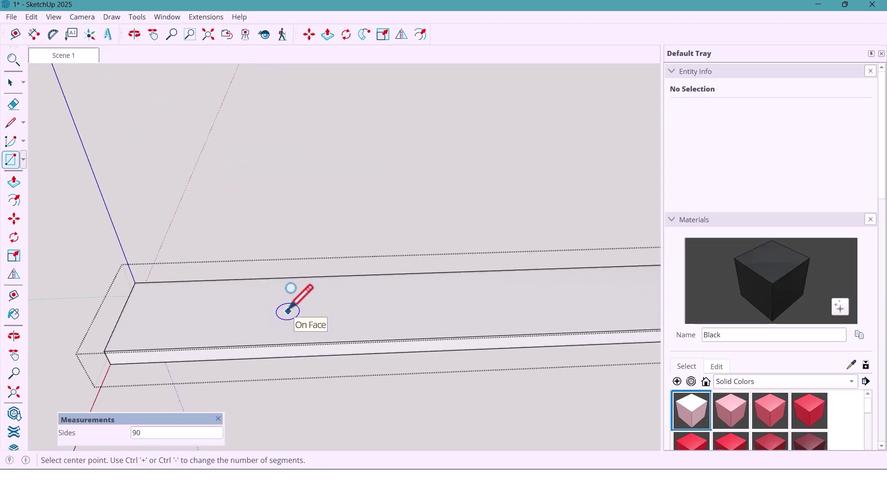
{"action": "left_click", "coordinate": [288, 311]}
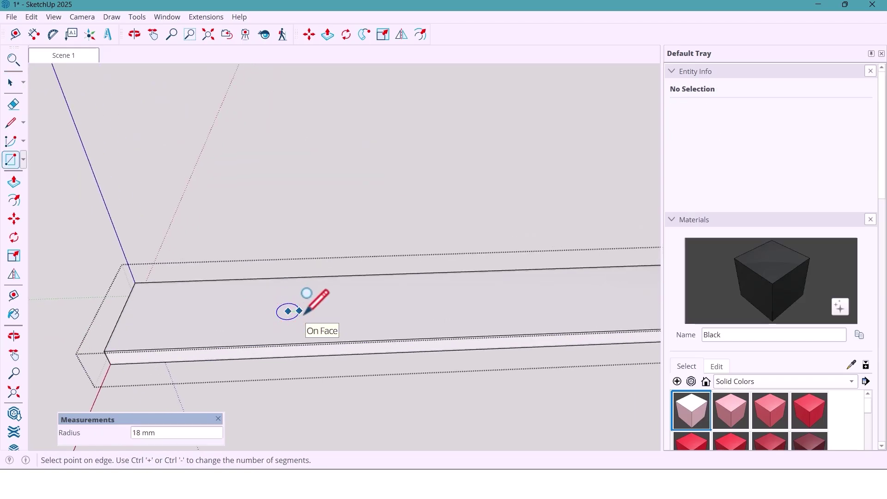
{"action": "type", "text": "50"}
{"action": "key", "text": "Return"}
Step: Push the circle through the board to cut a round hole, then check it from below and front
{"action": "key", "text": "p"}
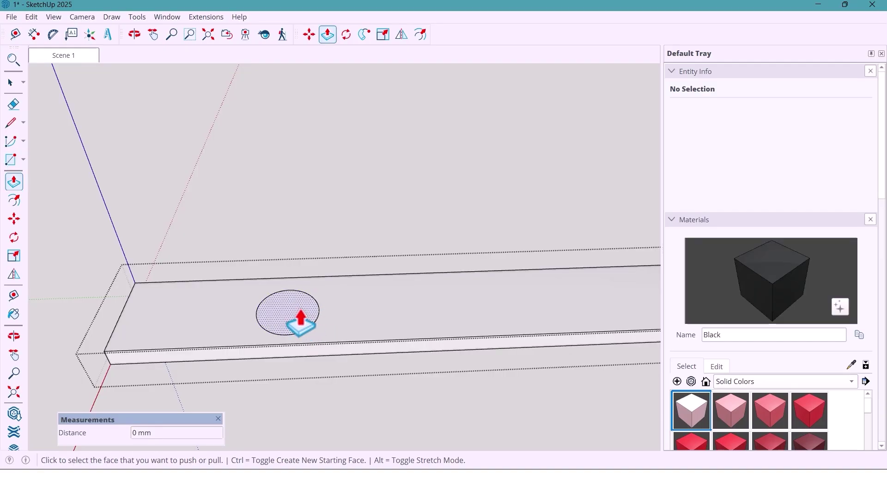
{"action": "left_click", "coordinate": [289, 320]}
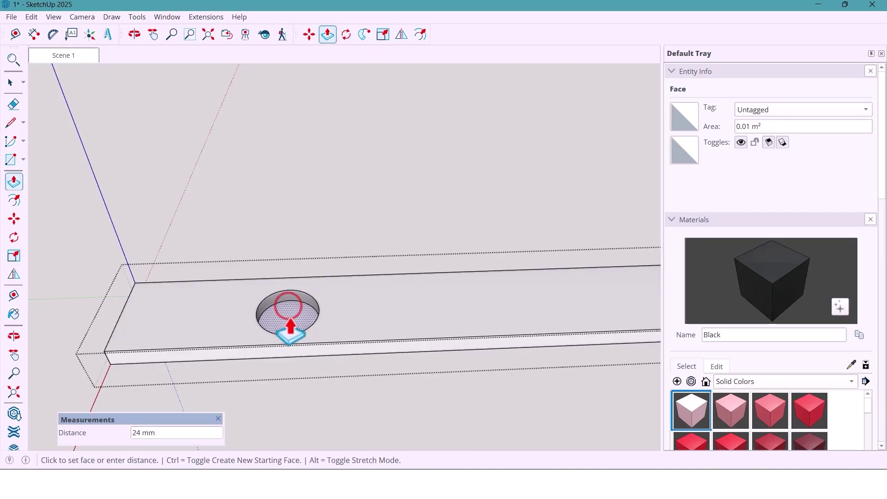
{"action": "left_click", "coordinate": [276, 320]}
{"action": "key", "text": "space"}
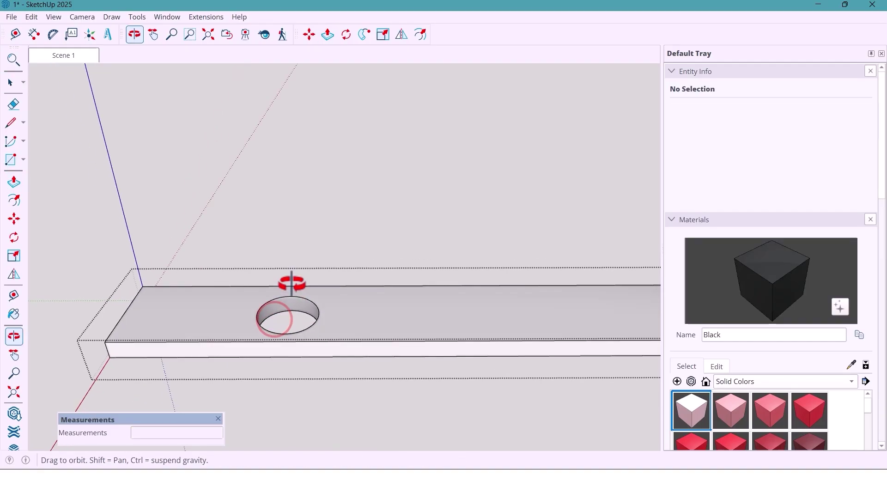
{"action": "mouse_move", "coordinate": [293, 282]}
{"action": "middle_mouse_down"}
{"action": "mouse_move", "coordinate": [316, 354]}
{"action": "mouse_move", "coordinate": [315, 300]}
{"action": "mouse_move", "coordinate": [312, 307]}
{"action": "middle_mouse_up"}
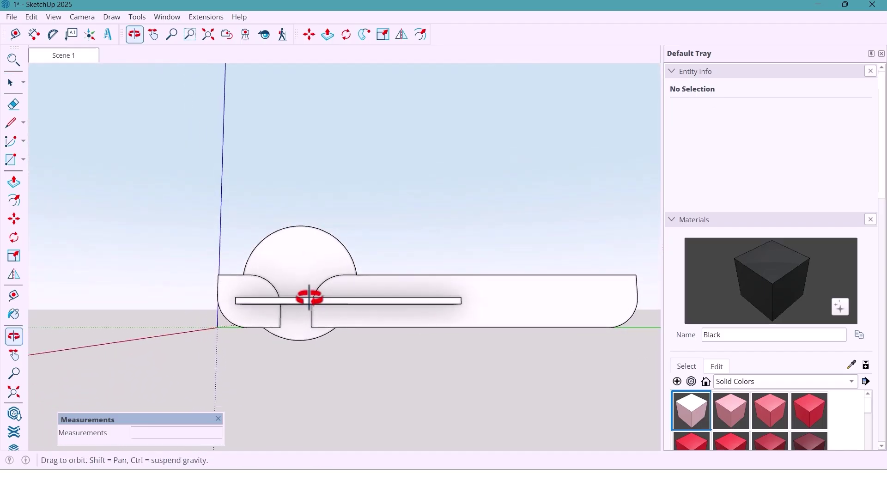
{"action": "mouse_move", "coordinate": [310, 298]}
{"action": "left_mouse_down"}
{"action": "mouse_move", "coordinate": [303, 326]}
{"action": "mouse_move", "coordinate": [287, 338]}
{"action": "left_mouse_up"}
{"action": "scroll", "coordinate": [303, 327], "scroll_direction": "down", "scroll_amount": 2}
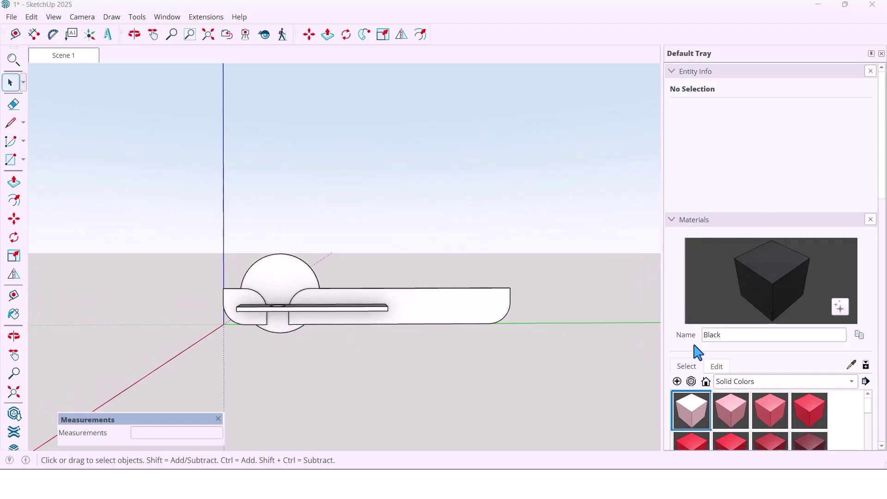
{"action": "scroll", "coordinate": [875, 288], "scroll_direction": "down", "scroll_amount": 2}
{"action": "scroll", "coordinate": [875, 287], "scroll_direction": "down", "scroll_amount": 1}
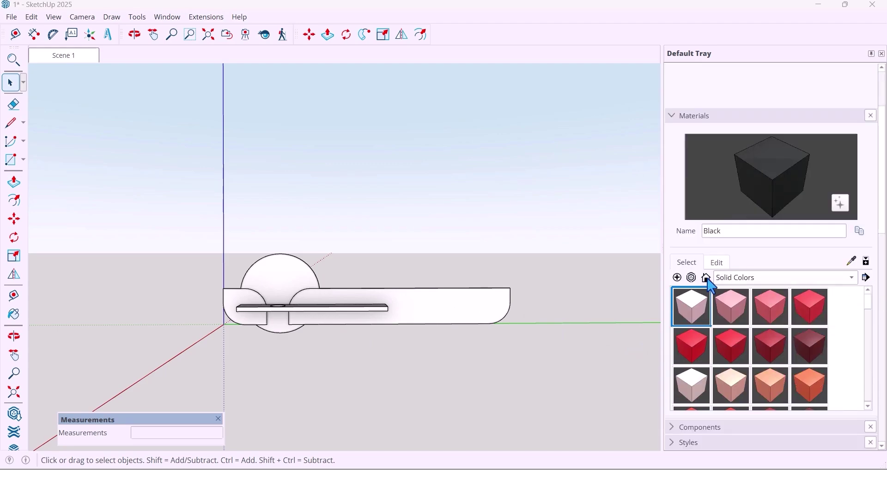
Step: Pick the olive green F3 material from In Model and open the curved panel group
{"action": "left_click", "coordinate": [707, 278]}
{"action": "left_click", "coordinate": [776, 350]}
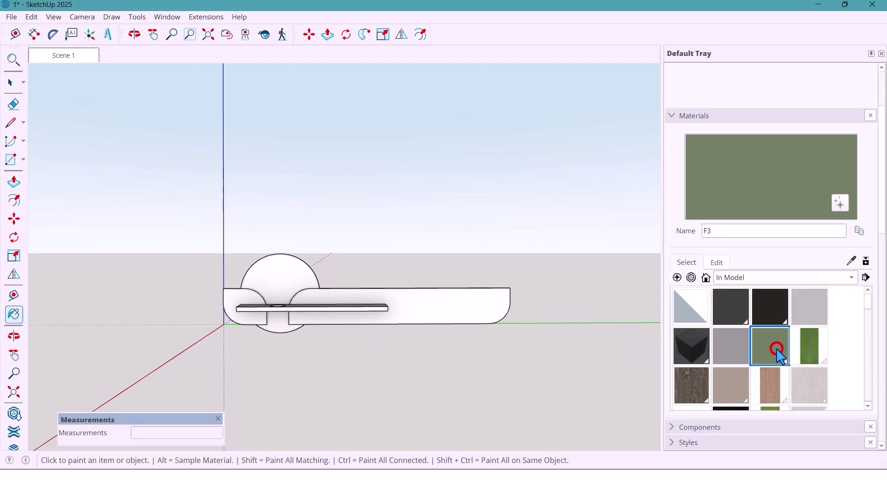
{"action": "scroll", "coordinate": [321, 298], "scroll_direction": "up", "scroll_amount": 3}
{"action": "key", "text": "space"}
{"action": "left_click", "coordinate": [328, 309]}
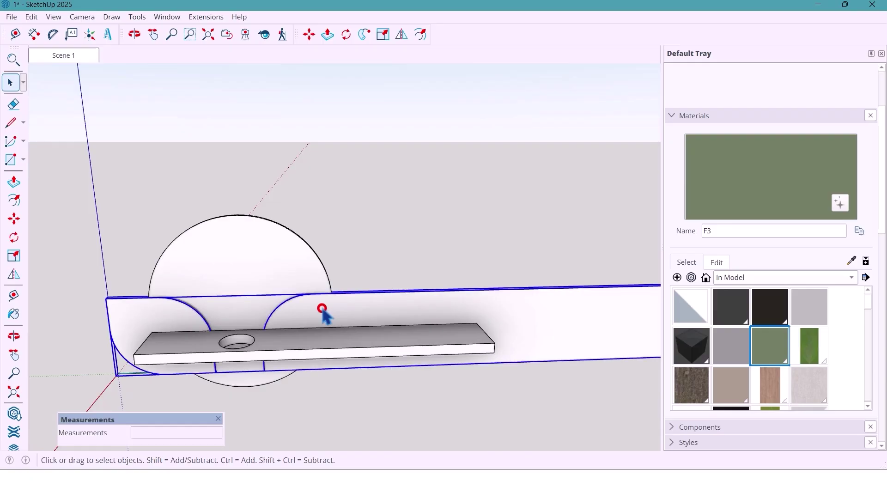
{"action": "scroll", "coordinate": [322, 309], "scroll_direction": "up", "scroll_amount": 2}
{"action": "left_click", "coordinate": [742, 195]}
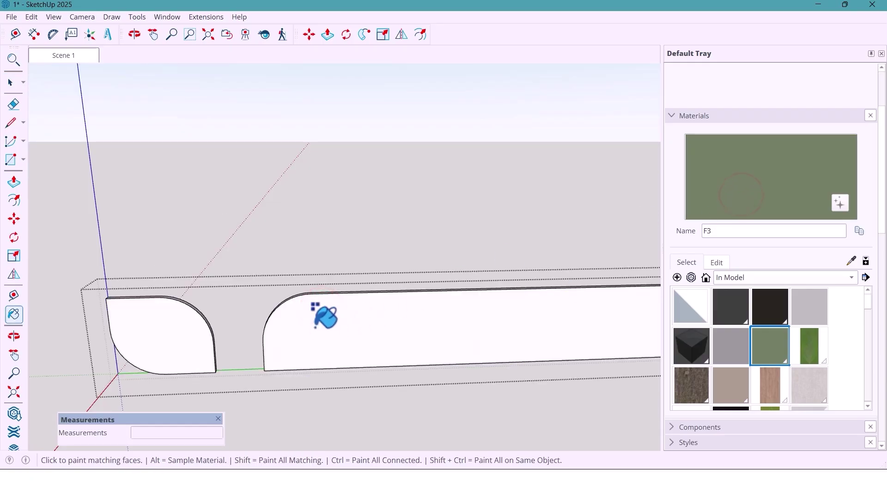
Step: Paint the panel's front faces green, close the group, and open the shelf board group
{"action": "left_click", "coordinate": [315, 329], "text": "shift"}
{"action": "middle_click_drag", "start_coordinate": [314, 324], "coordinate": [331, 317]}
{"action": "key", "text": "space"}
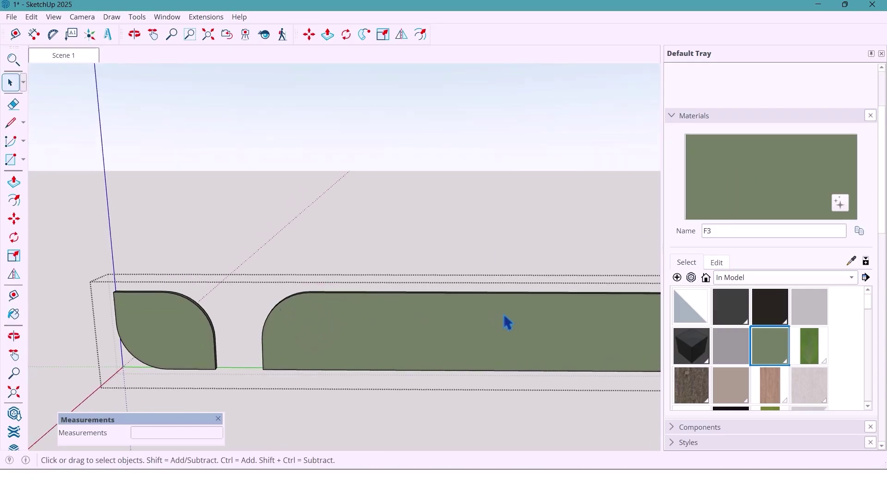
{"action": "key", "text": "Escape"}
{"action": "scroll", "coordinate": [333, 312], "scroll_direction": "down", "scroll_amount": 3}
{"action": "middle_click_drag", "start_coordinate": [333, 311], "coordinate": [288, 317]}
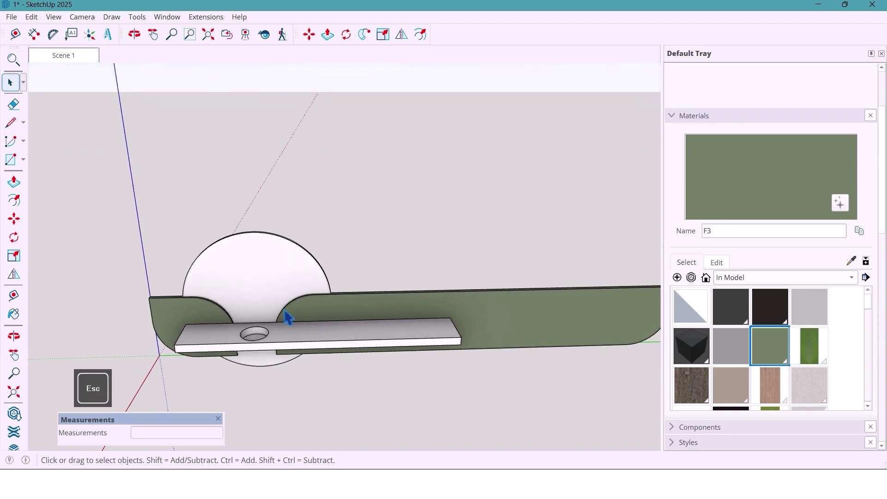
{"action": "scroll", "coordinate": [288, 317], "scroll_direction": "up", "scroll_amount": 1}
{"action": "double_click", "coordinate": [311, 360]}
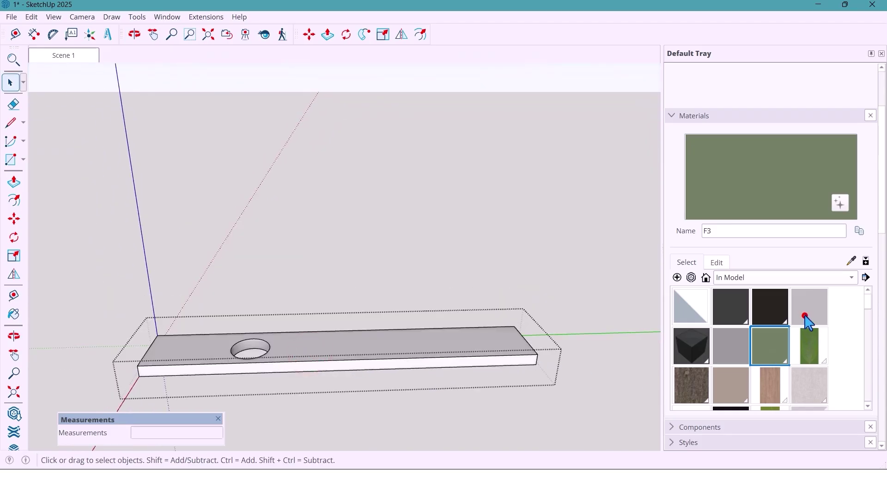
Step: Paint the shelf board with the white material and leave its edit context
{"action": "left_click", "coordinate": [808, 321]}
{"action": "scroll", "coordinate": [777, 351], "scroll_direction": "down", "scroll_amount": 1}
{"action": "scroll", "coordinate": [771, 354], "scroll_direction": "down", "scroll_amount": 1}
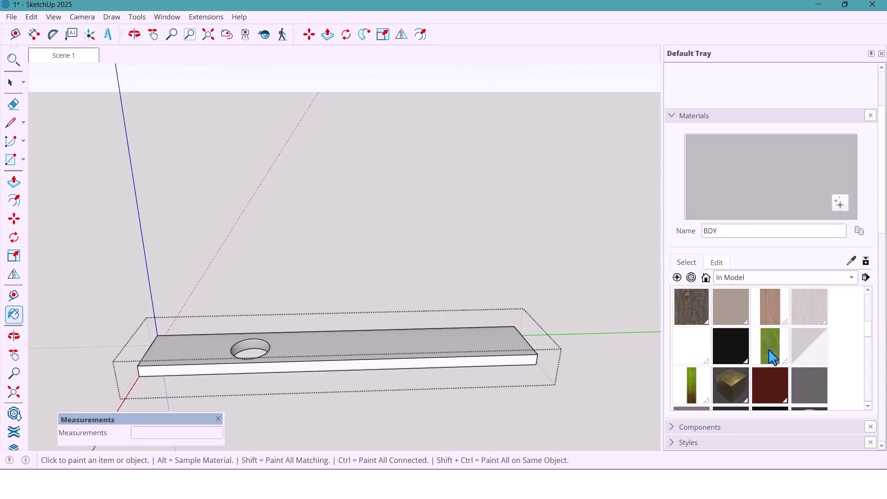
{"action": "scroll", "coordinate": [771, 353], "scroll_direction": "down", "scroll_amount": 1}
{"action": "scroll", "coordinate": [772, 357], "scroll_direction": "down", "scroll_amount": 1}
{"action": "scroll", "coordinate": [772, 357], "scroll_direction": "down", "scroll_amount": 1}
{"action": "left_click", "coordinate": [684, 346]}
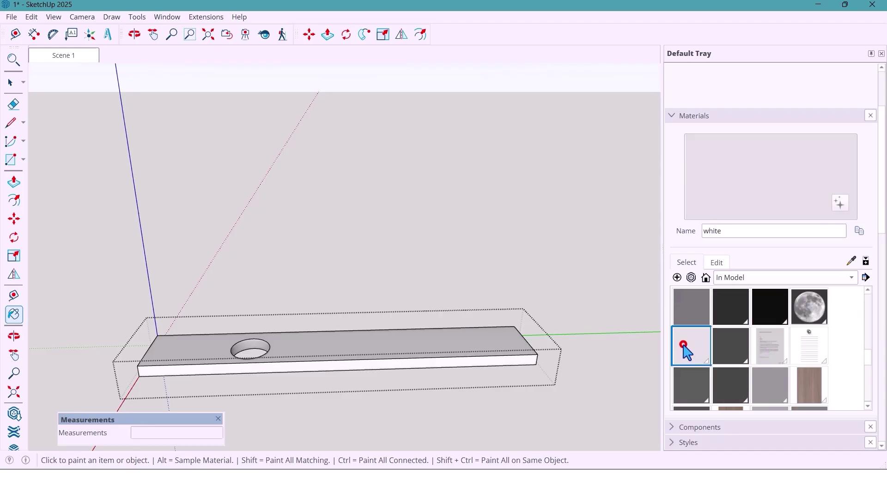
{"action": "left_click", "coordinate": [449, 344]}
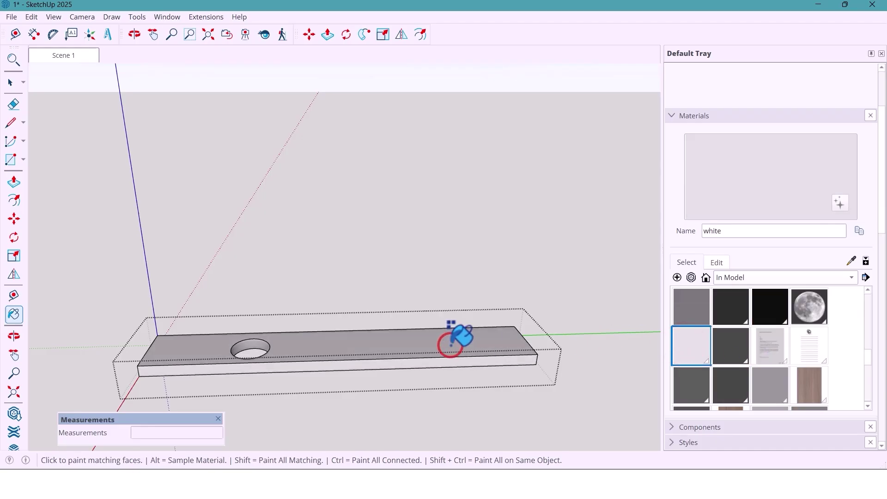
{"action": "key", "text": "space"}
{"action": "key", "text": "Escape"}
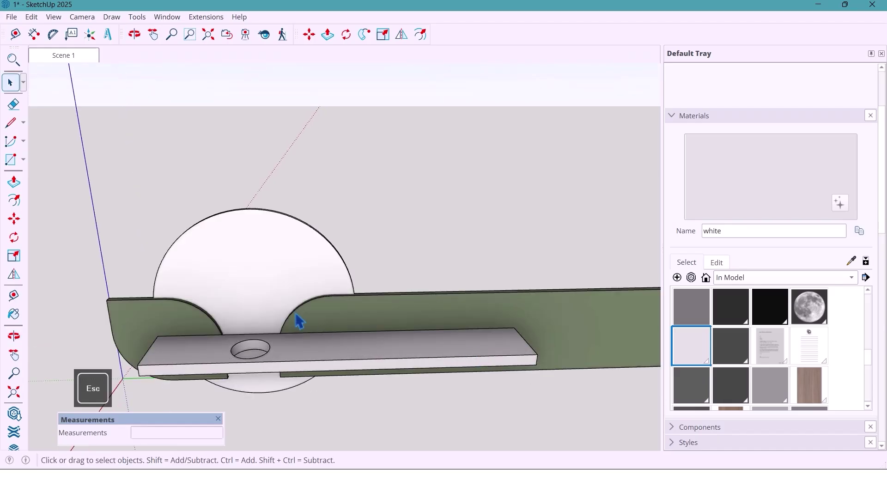
{"action": "middle_click_drag", "start_coordinate": [384, 357], "coordinate": [396, 334]}
{"action": "scroll", "coordinate": [250, 333], "scroll_direction": "down", "scroll_amount": 1}
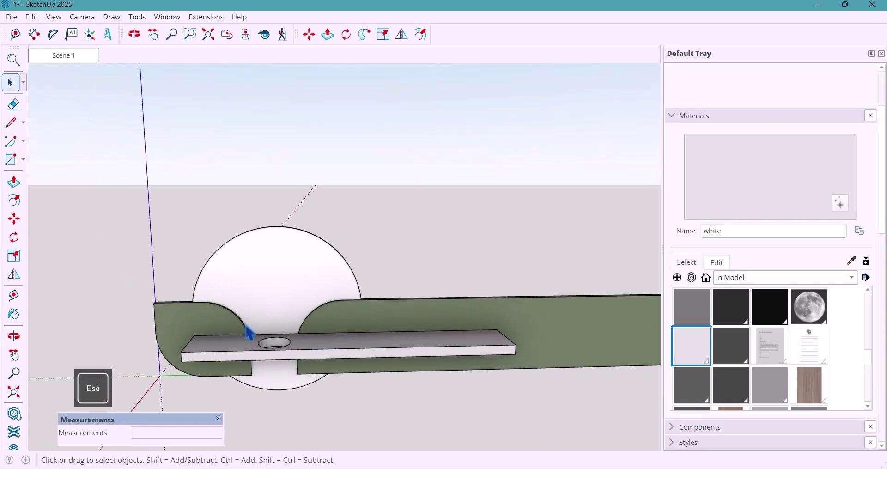
Step: Edit the circle component and paint its face with the moon texture
{"action": "double_click", "coordinate": [270, 285]}
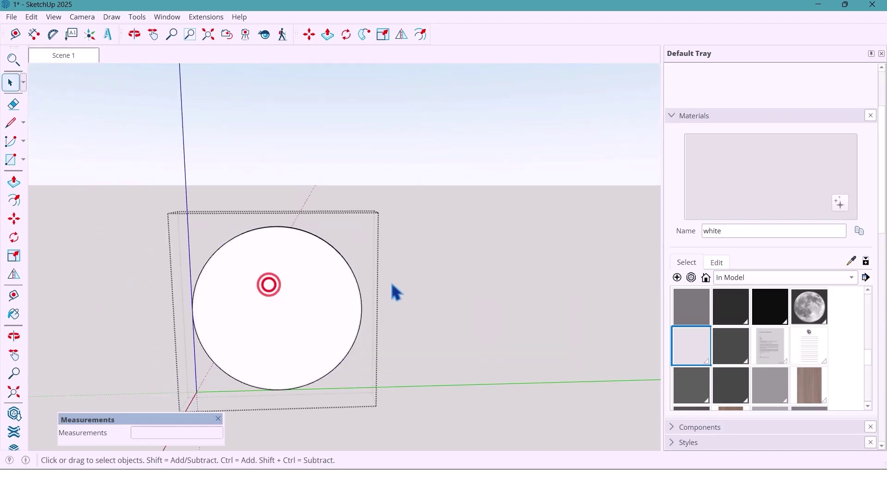
{"action": "left_click", "coordinate": [811, 306]}
{"action": "left_click", "coordinate": [261, 302]}
{"action": "key", "text": "space"}
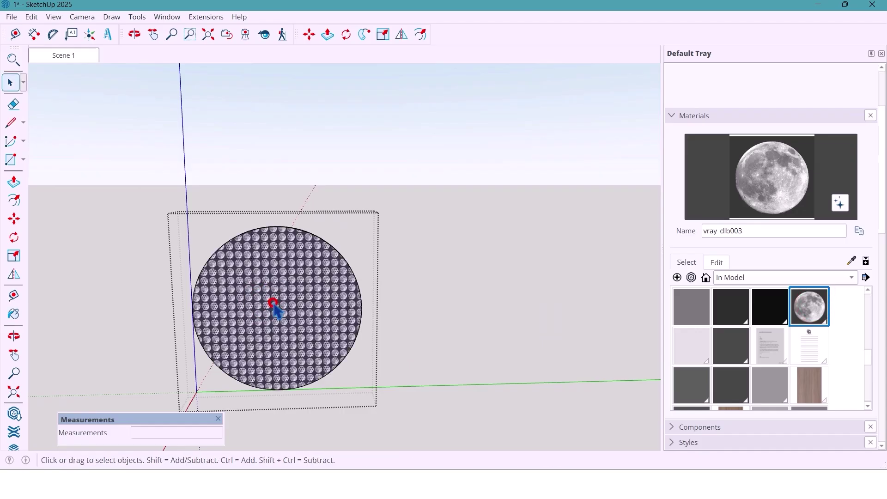
{"action": "right_click", "coordinate": [270, 299]}
Step: Use Texture > Position to scale the tiled moons up and centre one moon in the circle
{"action": "left_click", "coordinate": [330, 195]}
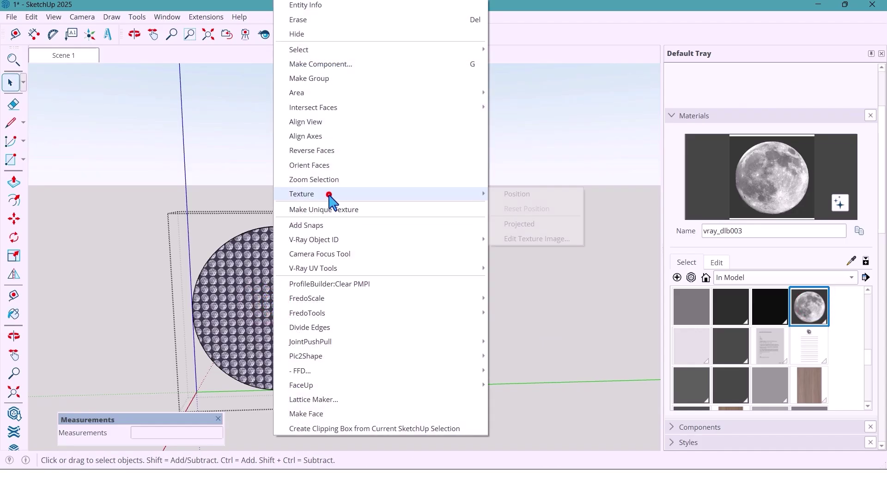
{"action": "left_click", "coordinate": [558, 193]}
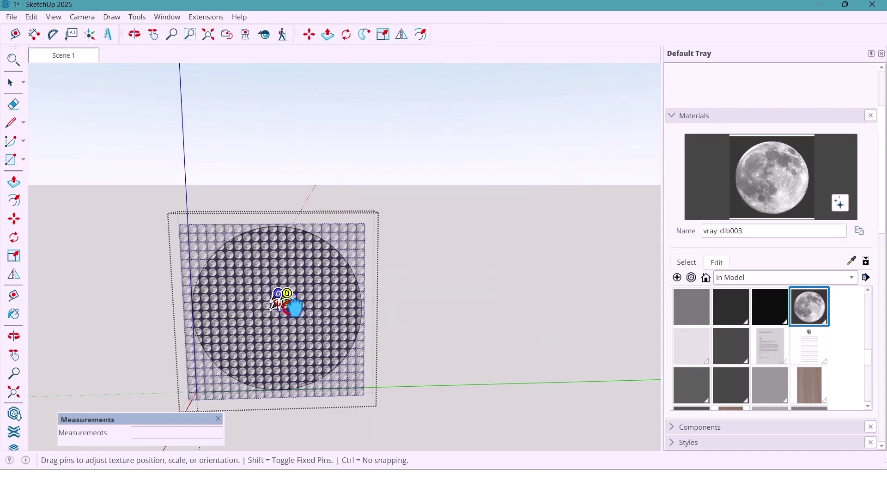
{"action": "left_click_drag", "start_coordinate": [293, 304], "coordinate": [455, 300]}
{"action": "mouse_move", "coordinate": [307, 297]}
{"action": "left_mouse_down"}
{"action": "mouse_move", "coordinate": [254, 363]}
{"action": "mouse_move", "coordinate": [222, 372]}
{"action": "mouse_move", "coordinate": [225, 379]}
{"action": "left_mouse_up"}
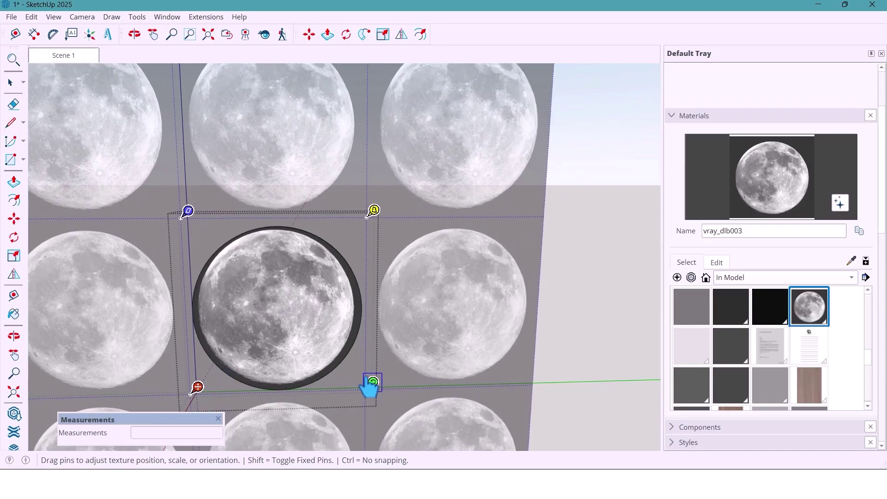
Step: Fine-tune the moon's size so one full moon fills the disc, then confirm
{"action": "left_click_drag", "start_coordinate": [374, 388], "coordinate": [382, 386]}
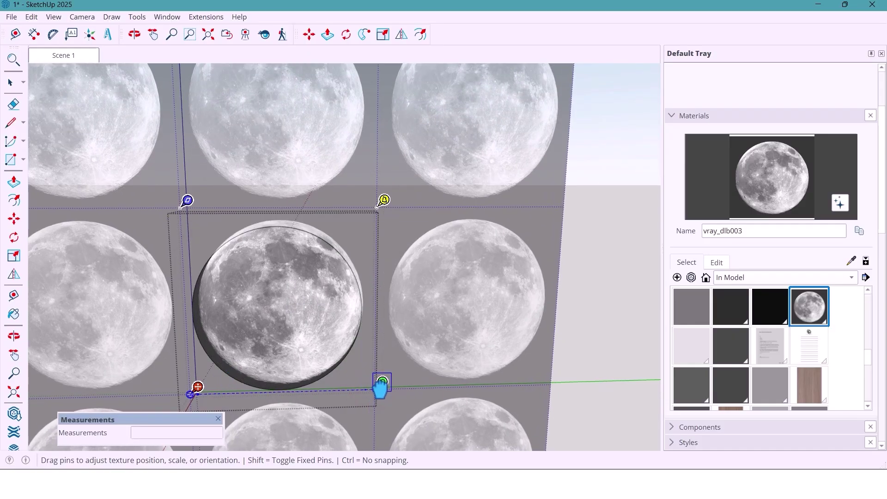
{"action": "left_click_drag", "start_coordinate": [283, 312], "coordinate": [278, 322]}
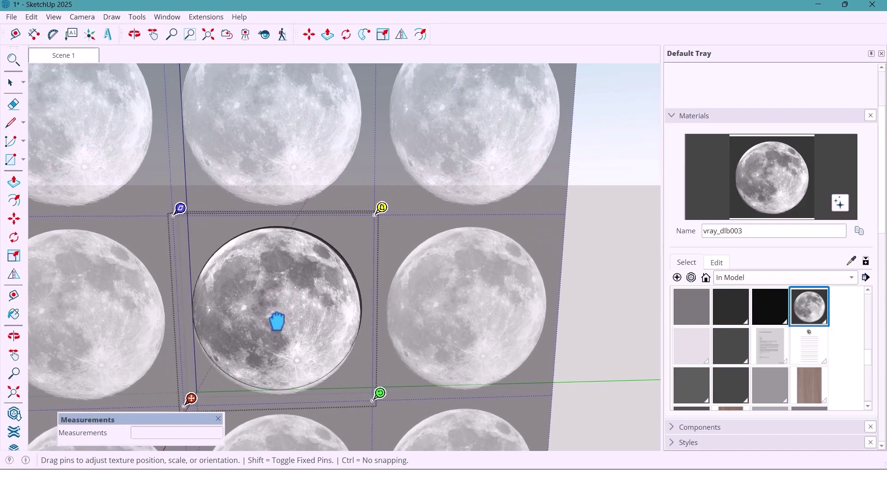
{"action": "key", "text": "Return"}
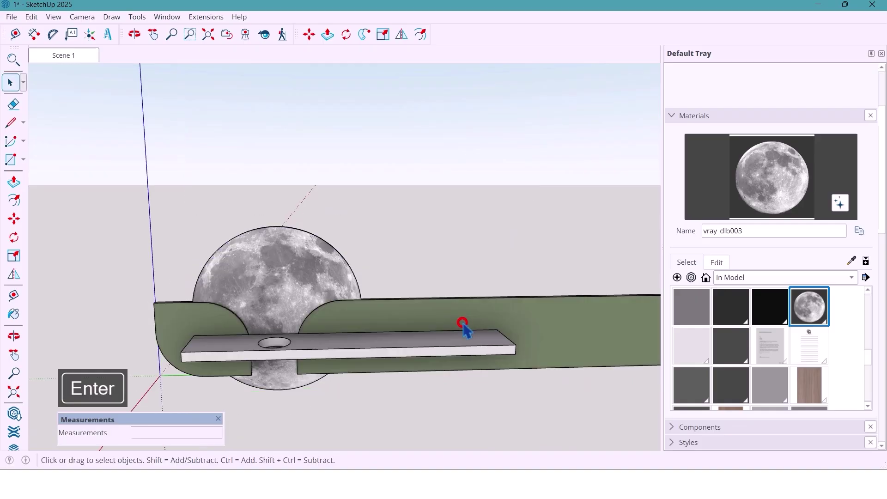
{"action": "mouse_move", "coordinate": [366, 314]}
{"action": "middle_mouse_down"}
{"action": "mouse_move", "coordinate": [346, 326]}
{"action": "mouse_move", "coordinate": [317, 307]}
{"action": "mouse_move", "coordinate": [323, 370]}
{"action": "mouse_move", "coordinate": [306, 342]}
{"action": "middle_mouse_up"}
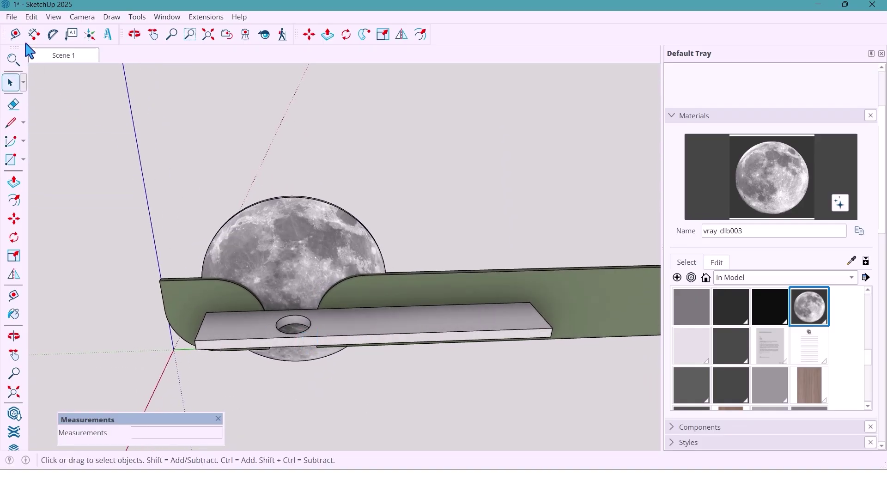
Step: Import the plant.skp model via File > Import
{"action": "left_click", "coordinate": [14, 17]}
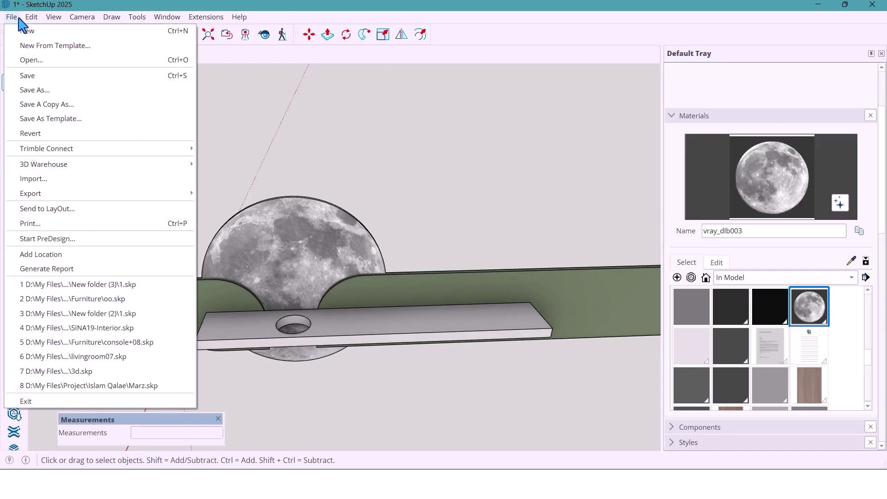
{"action": "left_click", "coordinate": [39, 182]}
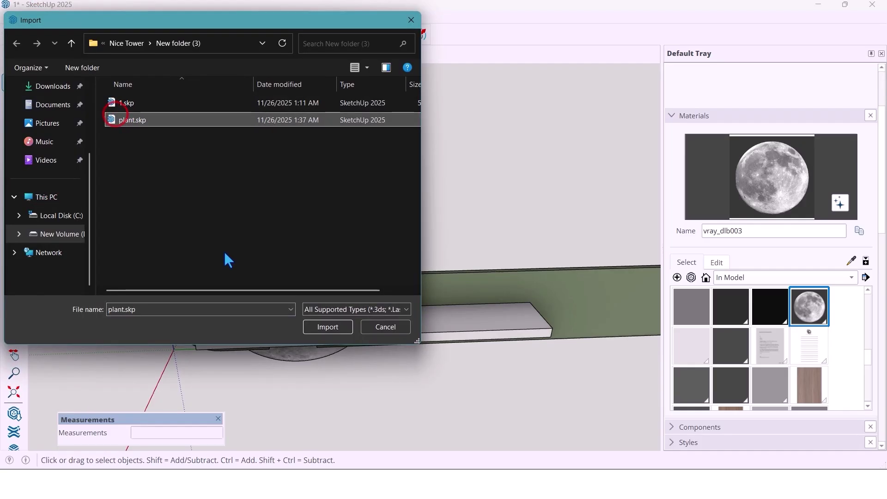
{"action": "left_click", "coordinate": [328, 327]}
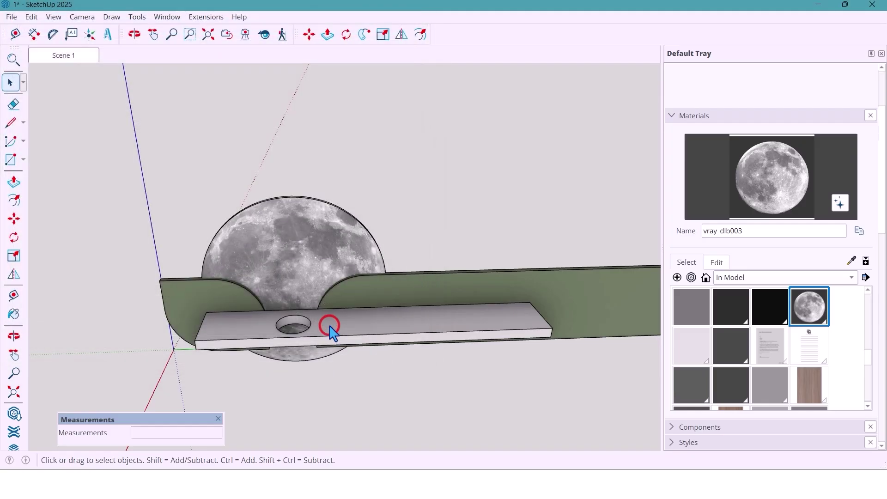
Step: Place the imported plant and move it onto the white shelf
{"action": "left_click", "coordinate": [262, 319]}
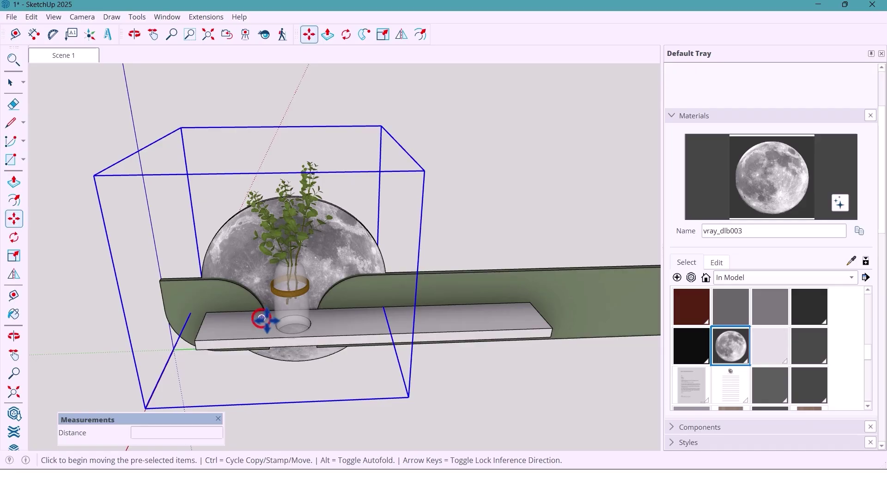
{"action": "middle_click_drag", "start_coordinate": [258, 317], "coordinate": [341, 282]}
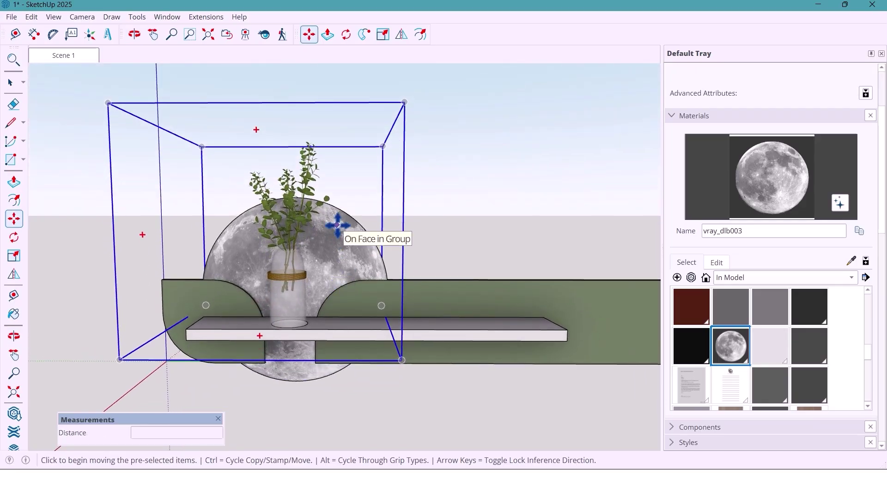
{"action": "left_click", "coordinate": [337, 225]}
{"action": "scroll", "coordinate": [337, 228], "scroll_direction": "up", "scroll_amount": 2}
{"action": "scroll", "coordinate": [337, 248], "scroll_direction": "down", "scroll_amount": 2}
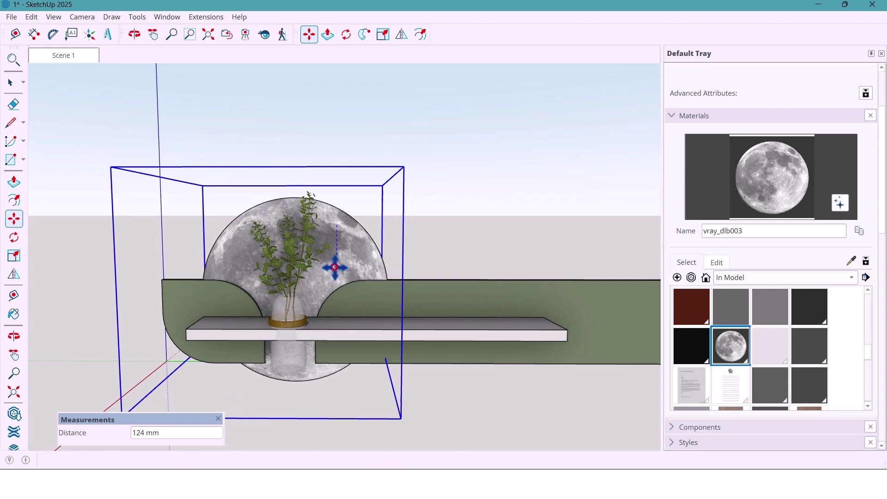
{"action": "left_click", "coordinate": [335, 267]}
{"action": "middle_click_drag", "start_coordinate": [335, 267], "coordinate": [294, 351]}
{"action": "scroll", "coordinate": [285, 341], "scroll_direction": "up", "scroll_amount": 4}
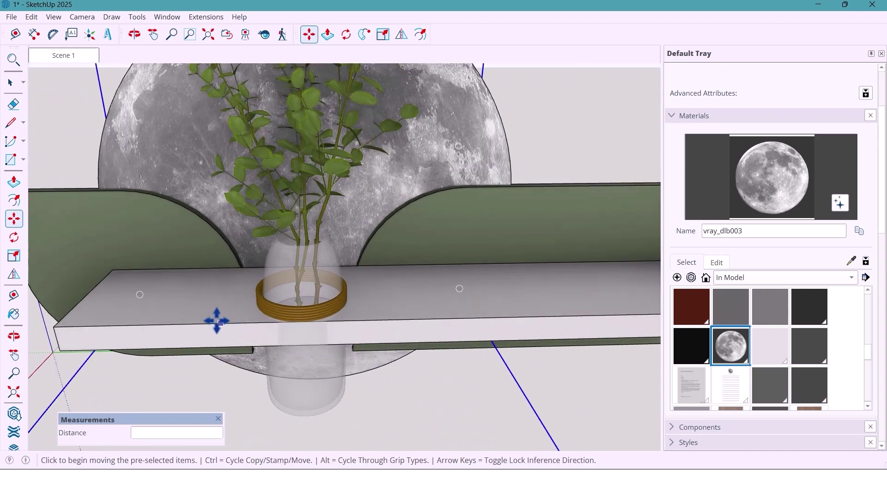
{"action": "middle_click_drag", "start_coordinate": [217, 321], "coordinate": [292, 359]}
Step: Move the vase again to settle it into the shelf's round hole and deselect it
{"action": "left_click", "coordinate": [290, 359]}
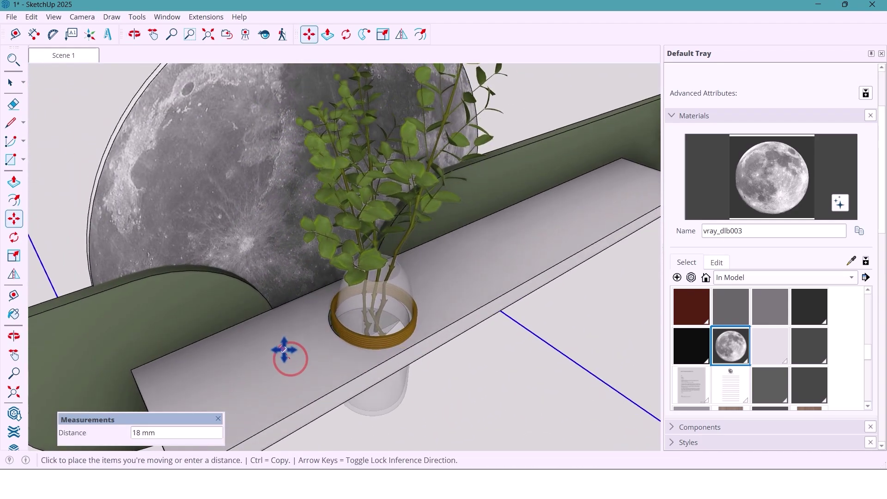
{"action": "left_click", "coordinate": [281, 347]}
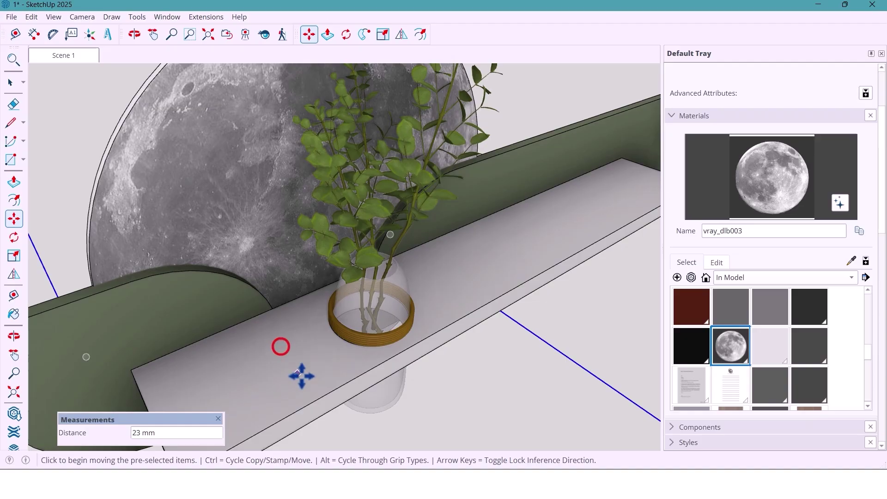
{"action": "middle_click_drag", "start_coordinate": [301, 372], "coordinate": [362, 317]}
{"action": "scroll", "coordinate": [362, 337], "scroll_direction": "down", "scroll_amount": 2}
{"action": "scroll", "coordinate": [433, 317], "scroll_direction": "down", "scroll_amount": 2}
{"action": "key", "text": "space"}
{"action": "left_click", "coordinate": [460, 261]}
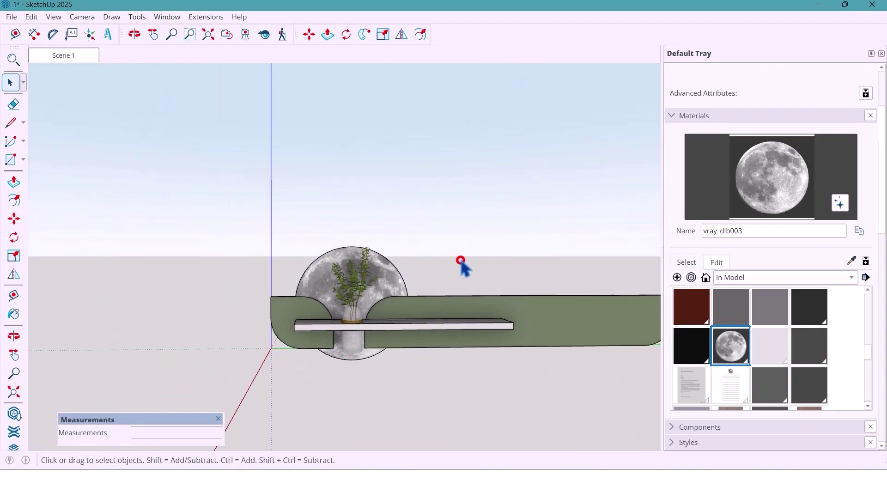
{"action": "scroll", "coordinate": [157, 348], "scroll_direction": "down", "scroll_amount": 1}
{"action": "key", "text": "o"}
{"action": "mouse_move", "coordinate": [298, 376]}
{"action": "left_mouse_down"}
{"action": "mouse_move", "coordinate": [298, 367]}
{"action": "mouse_move", "coordinate": [287, 373]}
{"action": "left_mouse_up"}
Step: Orbit the living room view to show the finished shelf mounted on the wall
{"action": "key", "text": "space"}
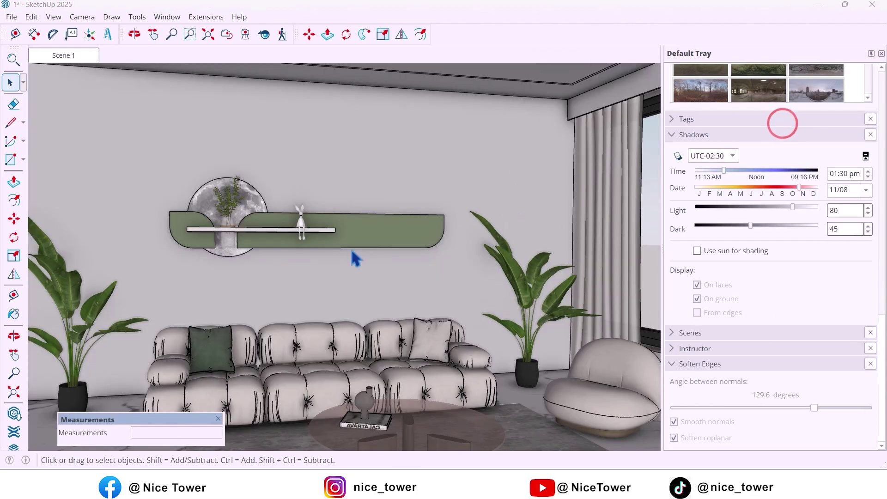
{"action": "key", "text": "o"}
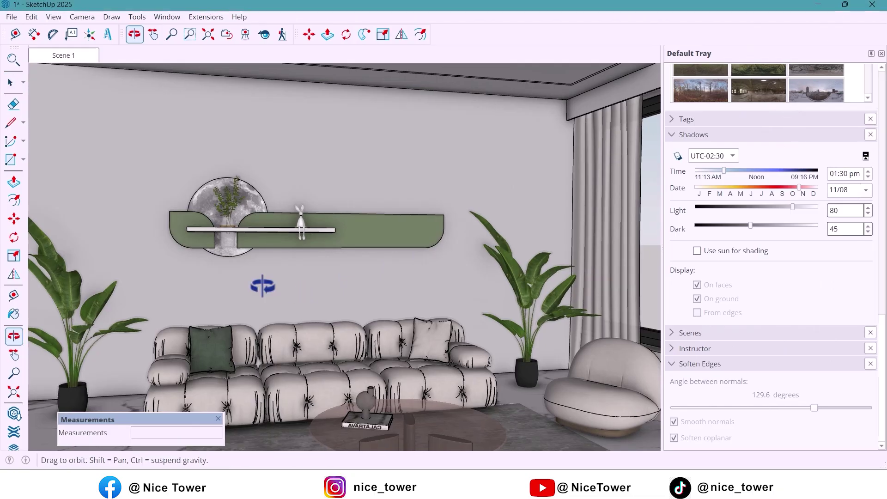
{"action": "mouse_move", "coordinate": [257, 282]}
{"action": "left_mouse_down"}
{"action": "mouse_move", "coordinate": [316, 284]}
{"action": "mouse_move", "coordinate": [287, 283]}
{"action": "left_mouse_up"}
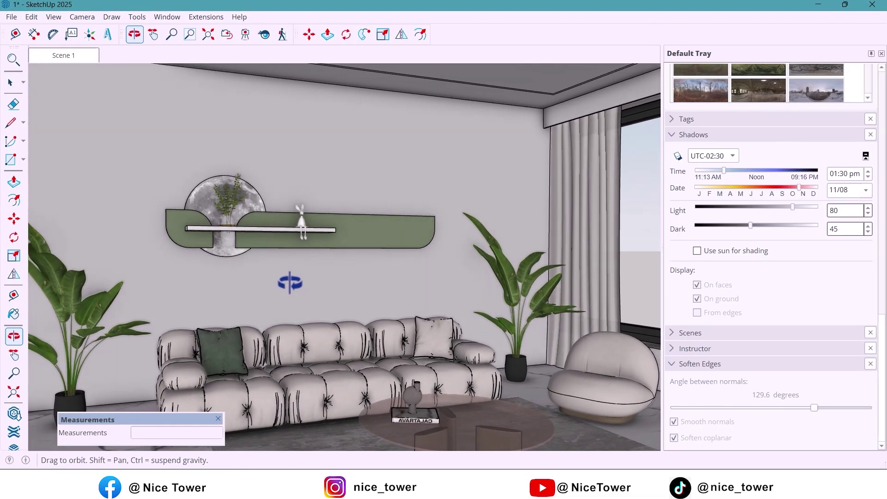
{"action": "key", "text": "space"}
{"action": "scroll", "coordinate": [238, 273], "scroll_direction": "up", "scroll_amount": 3}
{"action": "scroll", "coordinate": [223, 233], "scroll_direction": "up", "scroll_amount": 2}
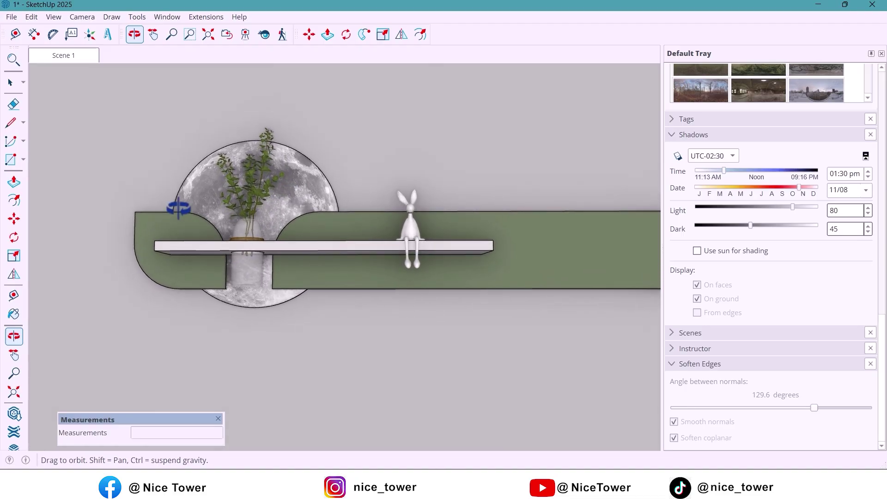
{"action": "scroll", "coordinate": [285, 229], "scroll_direction": "down", "scroll_amount": 2}
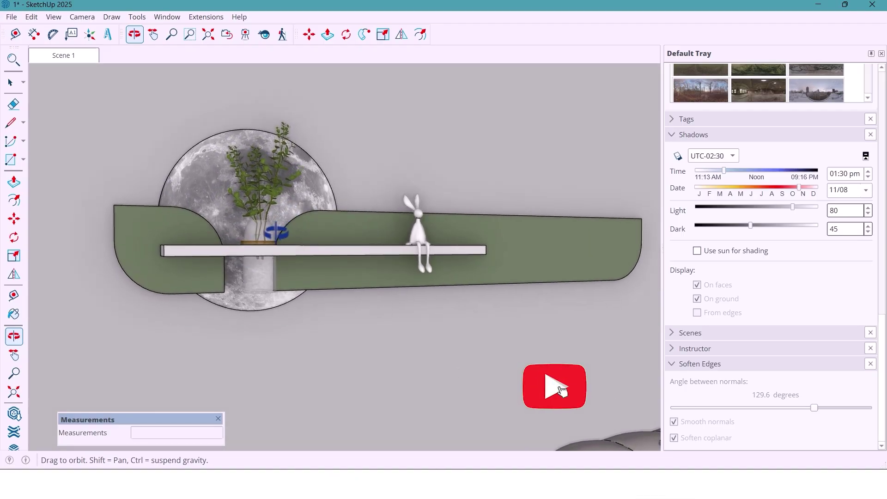